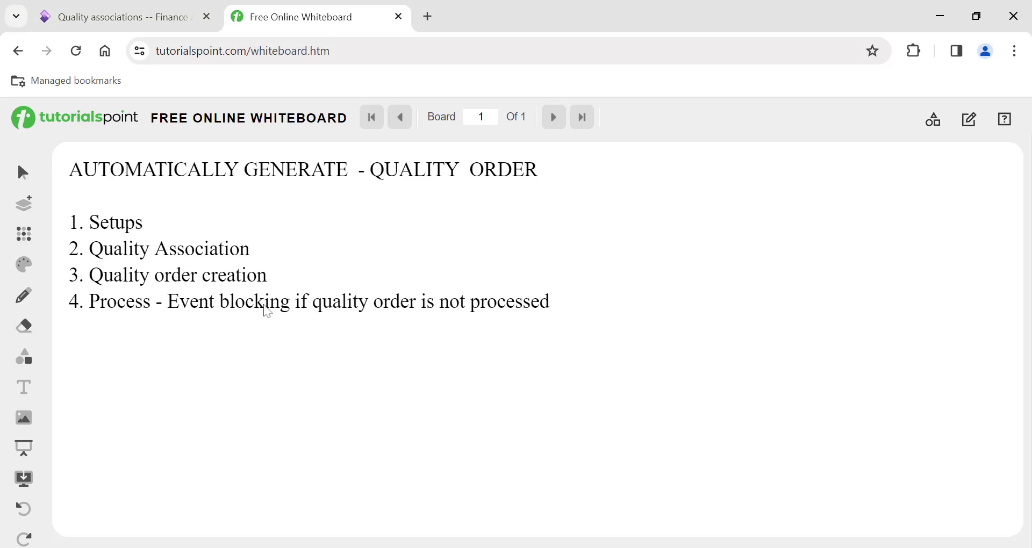
{"action": "left_click", "coordinate": [214, 275]}
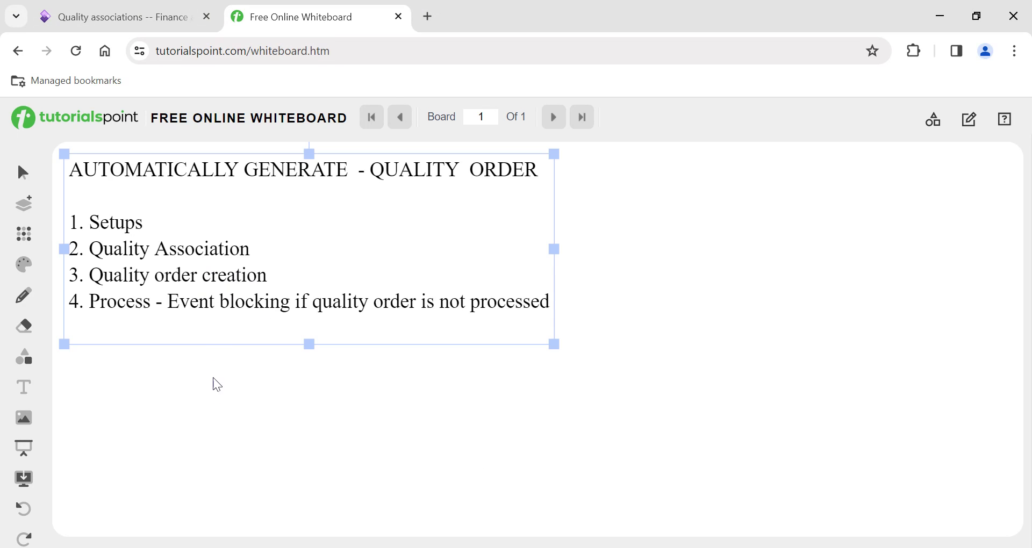
{"action": "left_click", "coordinate": [217, 396]}
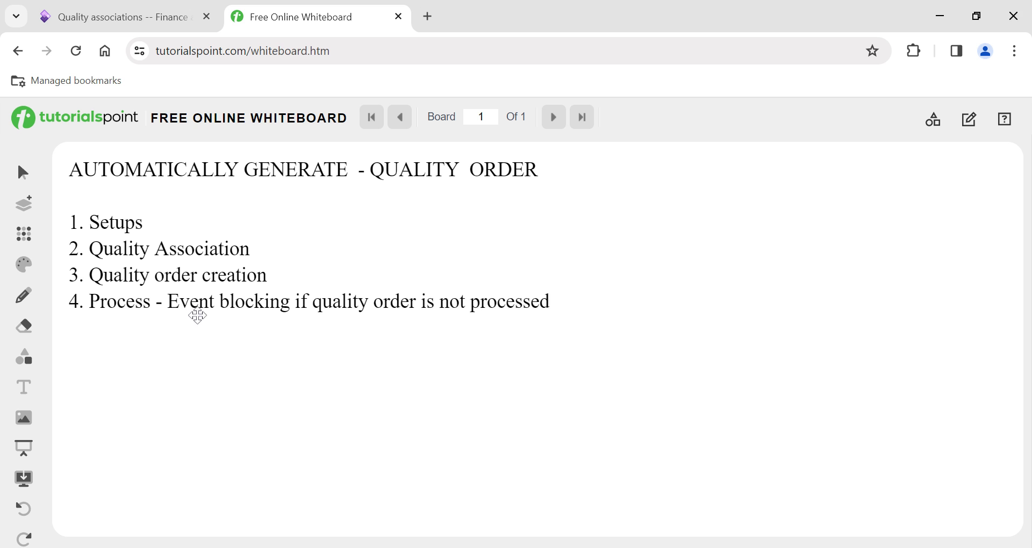
{"action": "left_click", "coordinate": [171, 298]}
{"action": "left_click", "coordinate": [213, 401]}
{"action": "left_click", "coordinate": [131, 17]}
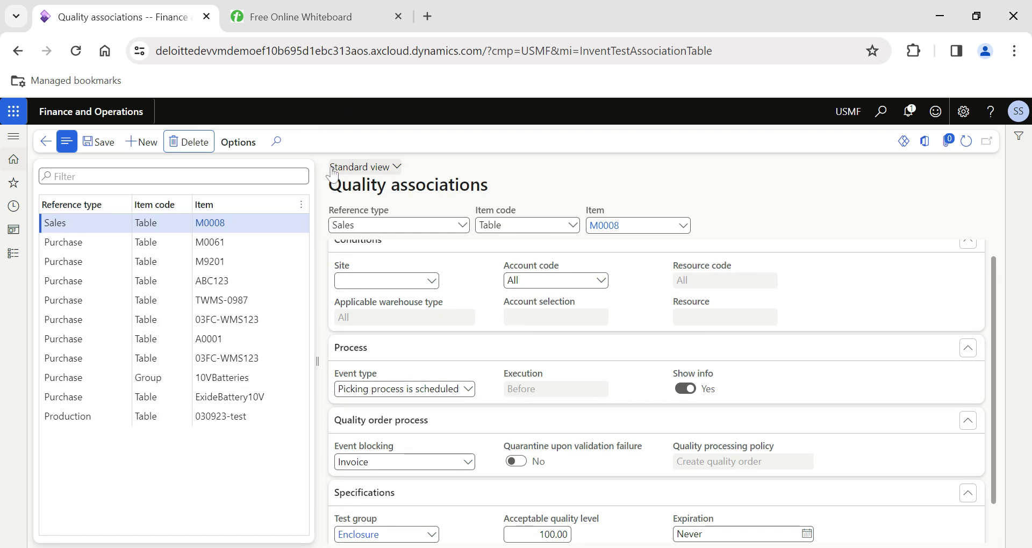
{"action": "left_click_drag", "start_coordinate": [329, 185], "coordinate": [504, 185]}
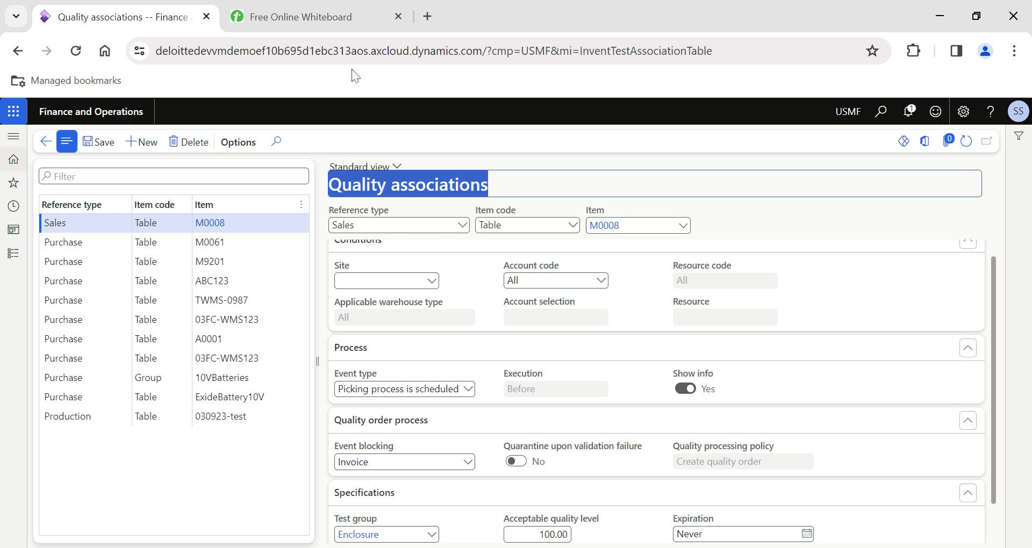
{"action": "left_click", "coordinate": [307, 18]}
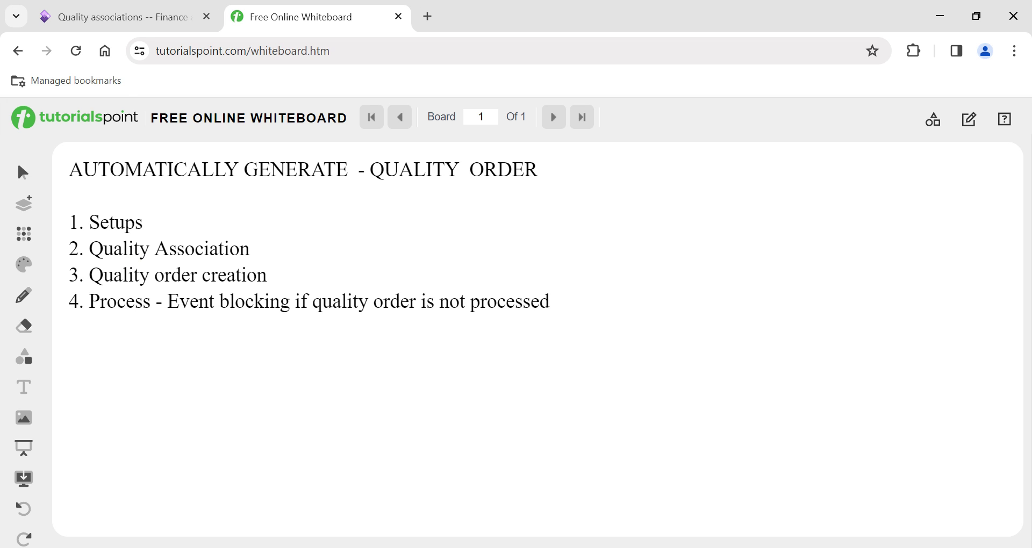
- Switch to Finance and Operations and view the Quality management settings in Inventory management's Inventory and warehouse management parameters
{"action": "left_click", "coordinate": [110, 15]}
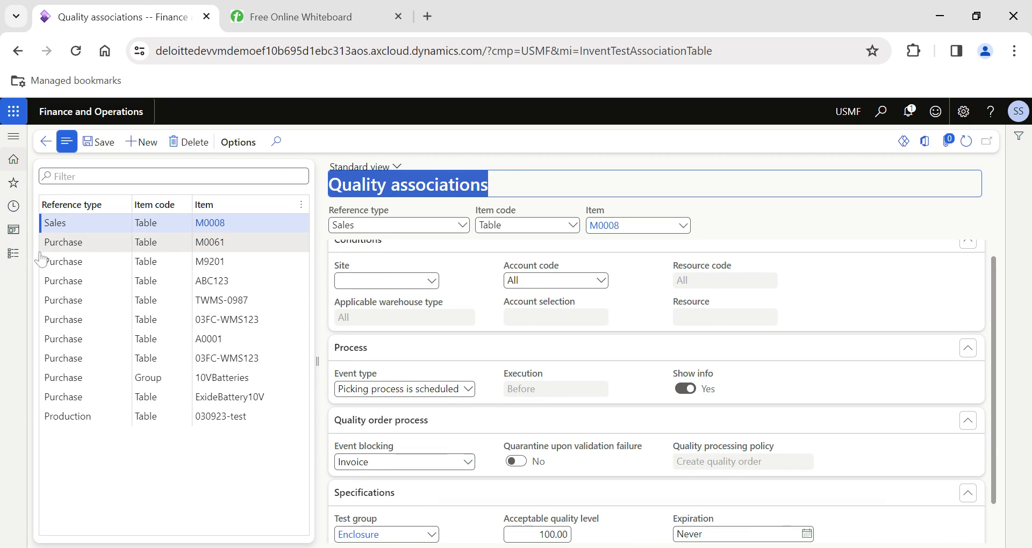
{"action": "left_click", "coordinate": [13, 256]}
{"action": "scroll", "coordinate": [90, 411], "scroll_direction": "down", "scroll_amount": 5}
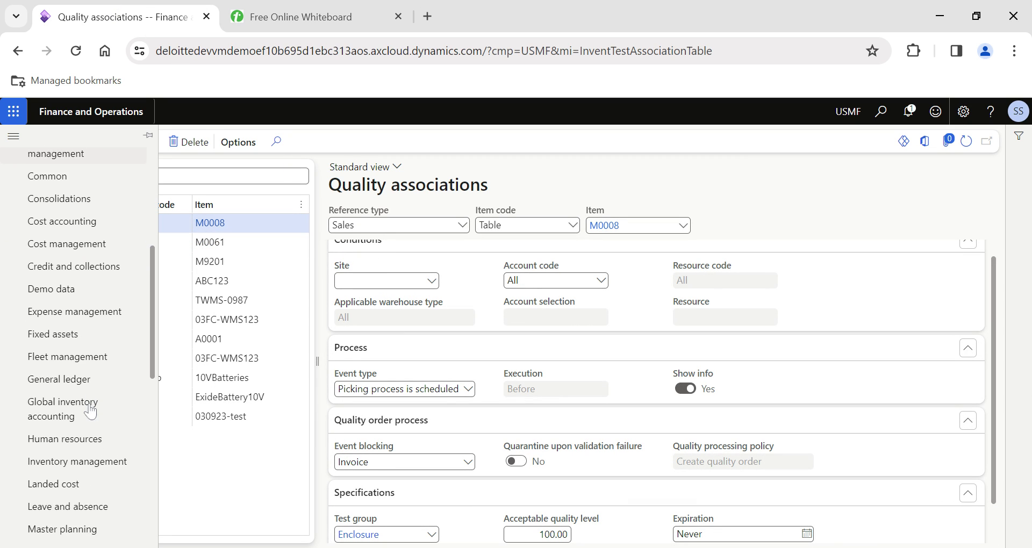
{"action": "left_click", "coordinate": [71, 428]}
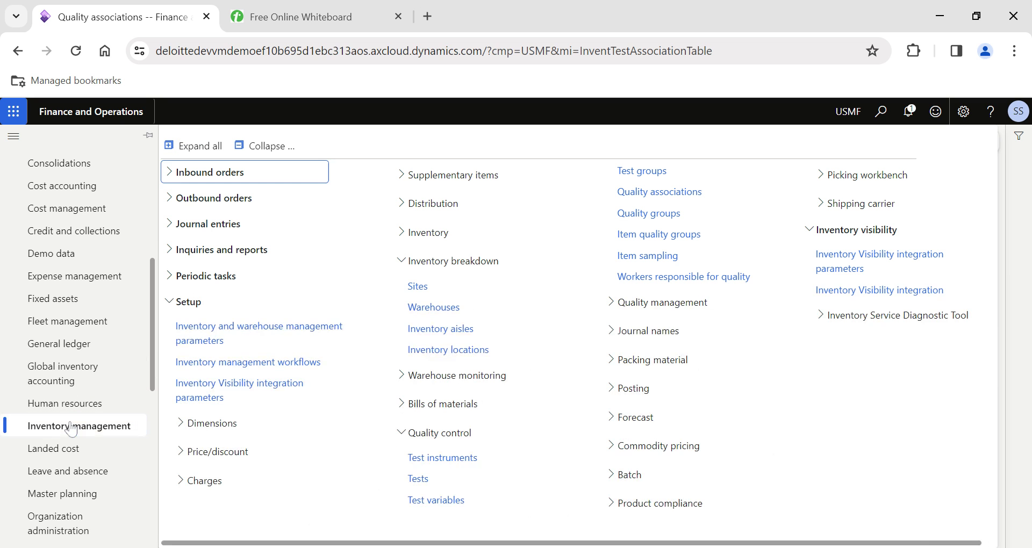
{"action": "left_click", "coordinate": [223, 337]}
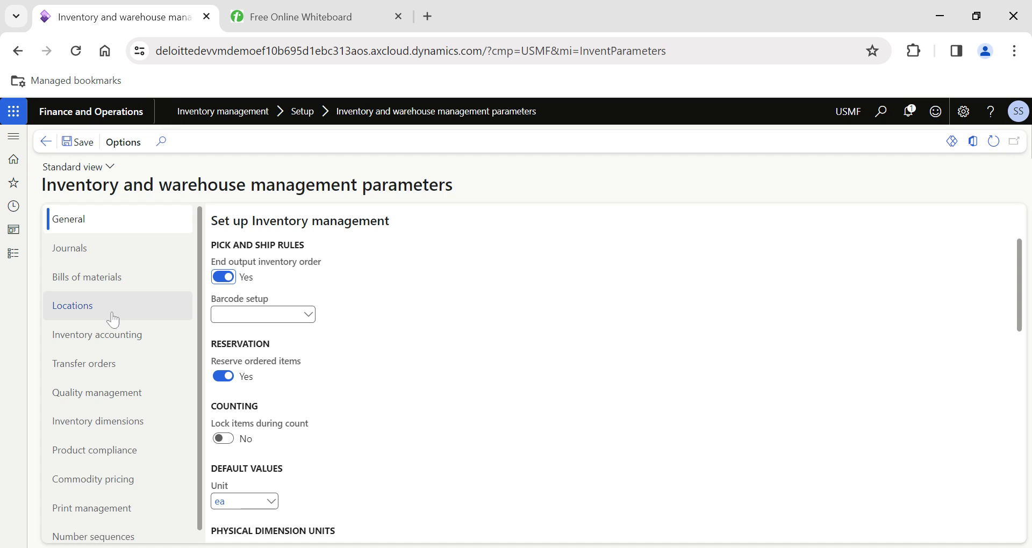
{"action": "left_click", "coordinate": [109, 400]}
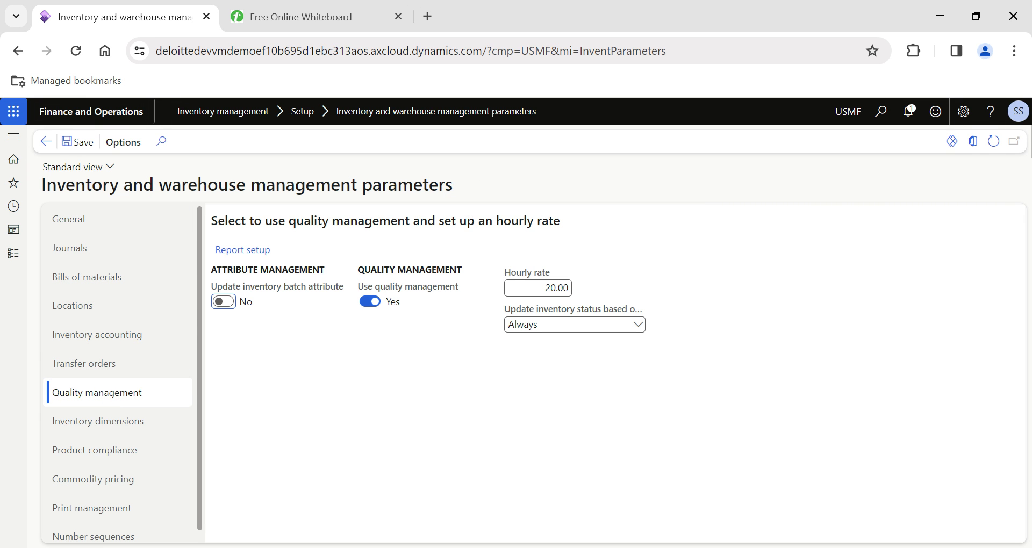
{"action": "mouse_move", "coordinate": [389, 293]}
- Open Quality associations from the Inventory management quality control setup and create a new association record
{"action": "left_click", "coordinate": [15, 259]}
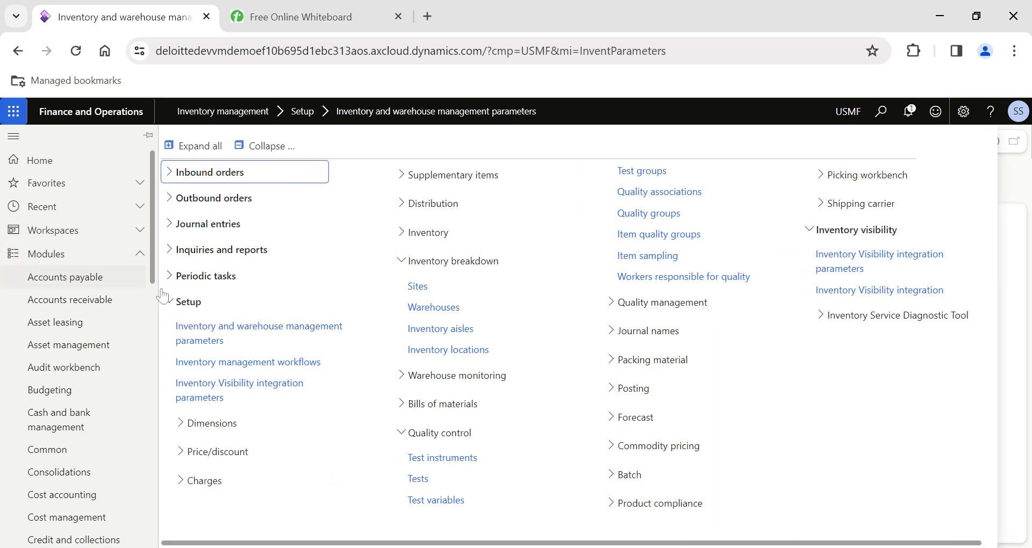
{"action": "left_click", "coordinate": [206, 304]}
{"action": "left_click", "coordinate": [220, 307]}
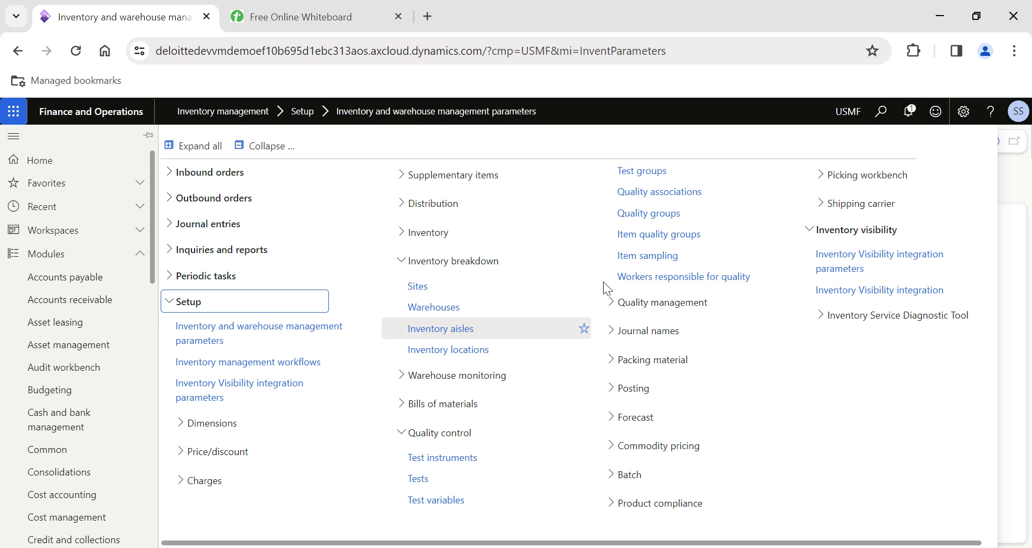
{"action": "left_click", "coordinate": [659, 192]}
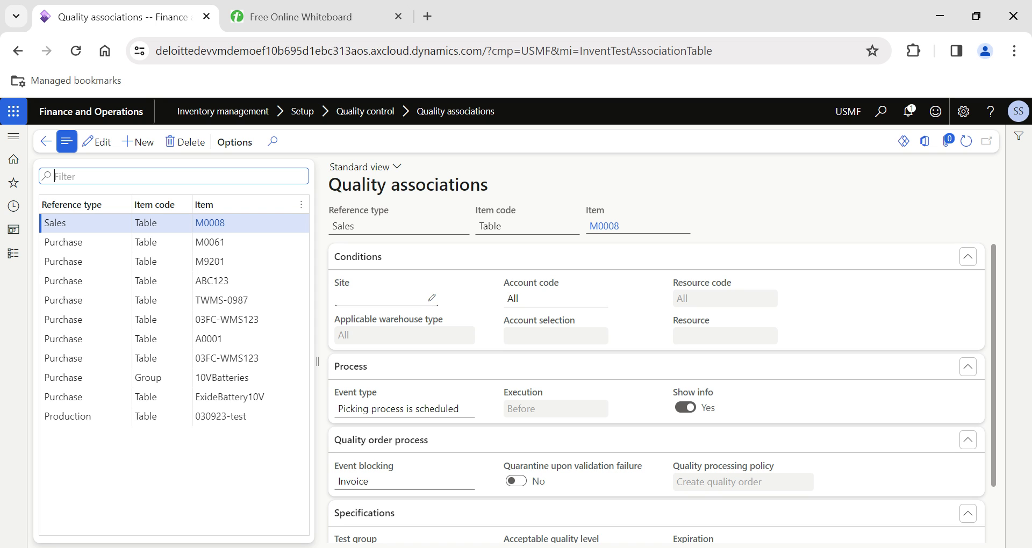
{"action": "left_click", "coordinate": [95, 144]}
{"action": "left_click", "coordinate": [139, 142]}
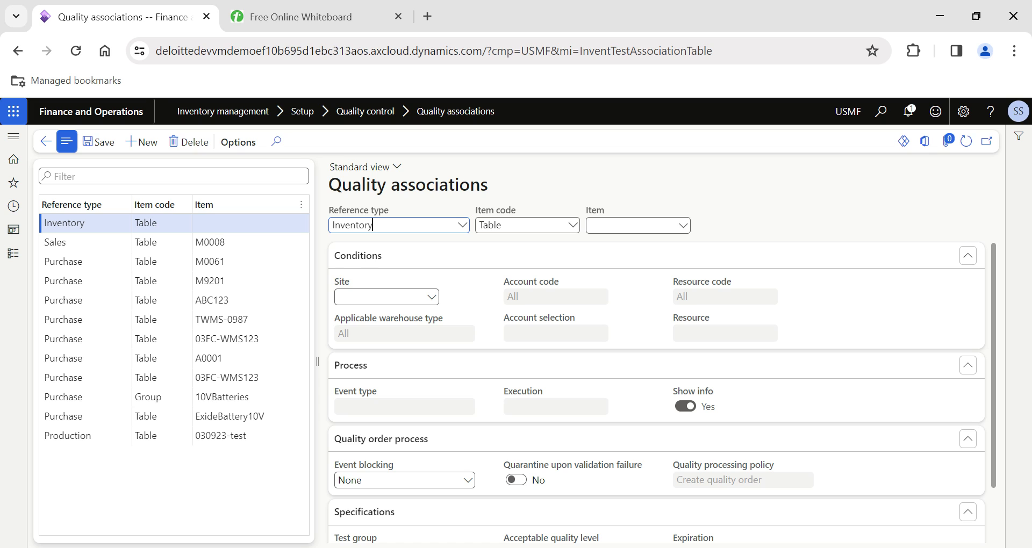
- Set the new association's reference type to Production and list the event types available for it
{"action": "mouse_move", "coordinate": [372, 213]}
{"action": "left_click", "coordinate": [462, 225]}
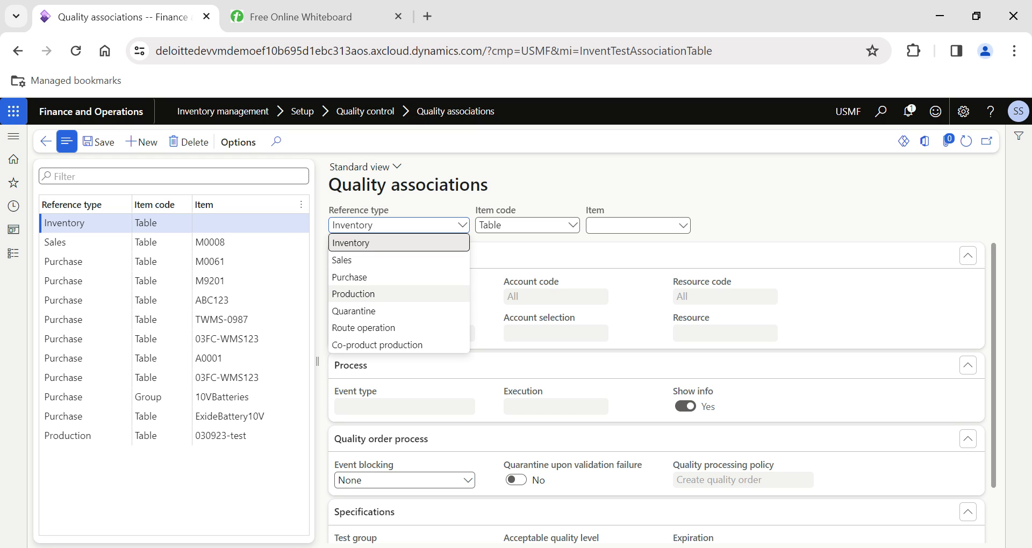
{"action": "left_click", "coordinate": [366, 295]}
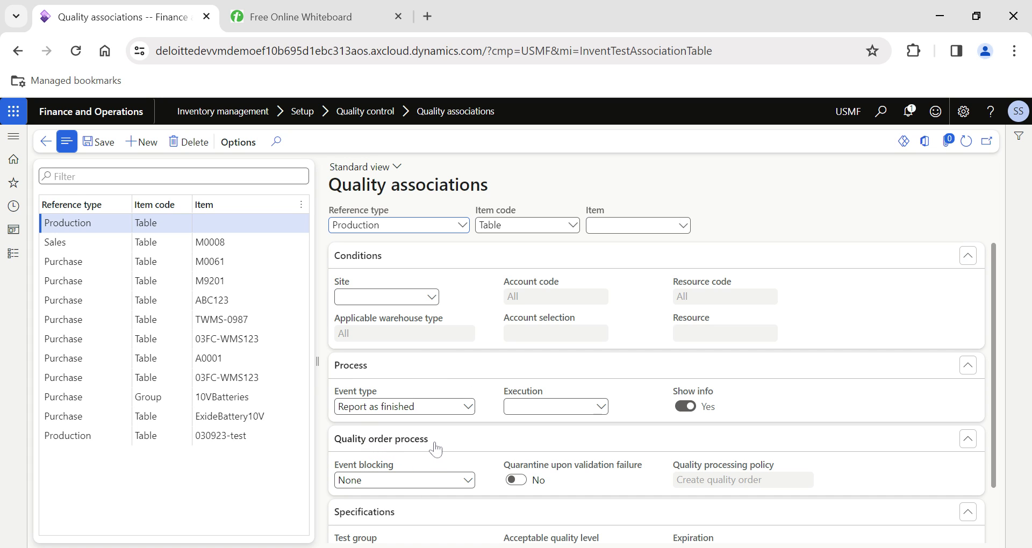
{"action": "left_click", "coordinate": [467, 407]}
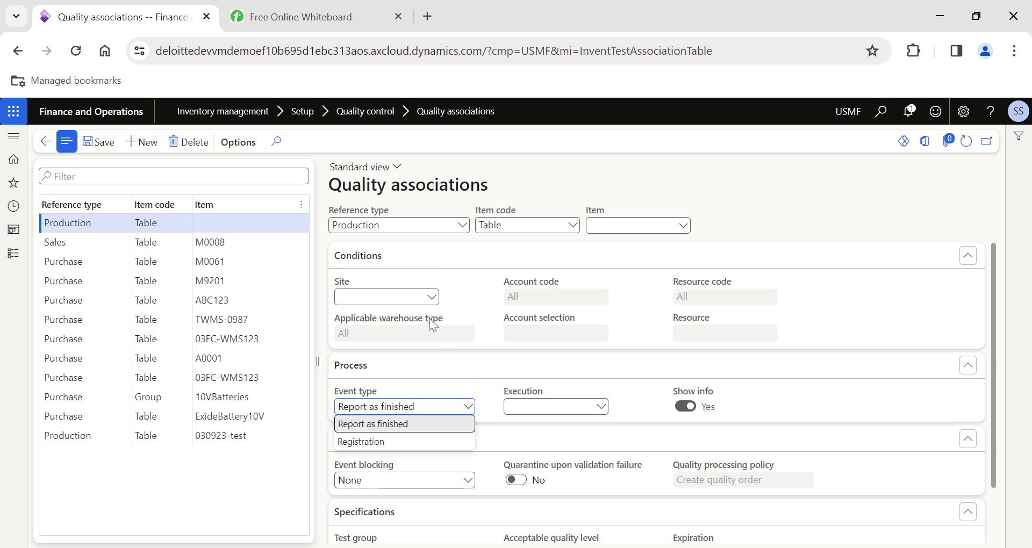
- Change the association's reference type to Sales and list the event types available for sales
{"action": "left_click", "coordinate": [462, 226]}
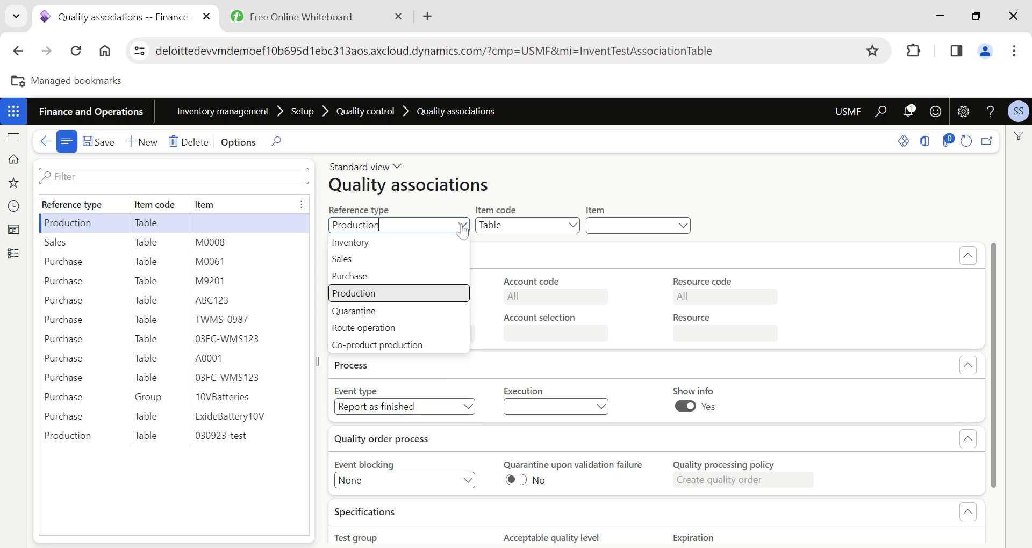
{"action": "left_click", "coordinate": [366, 261]}
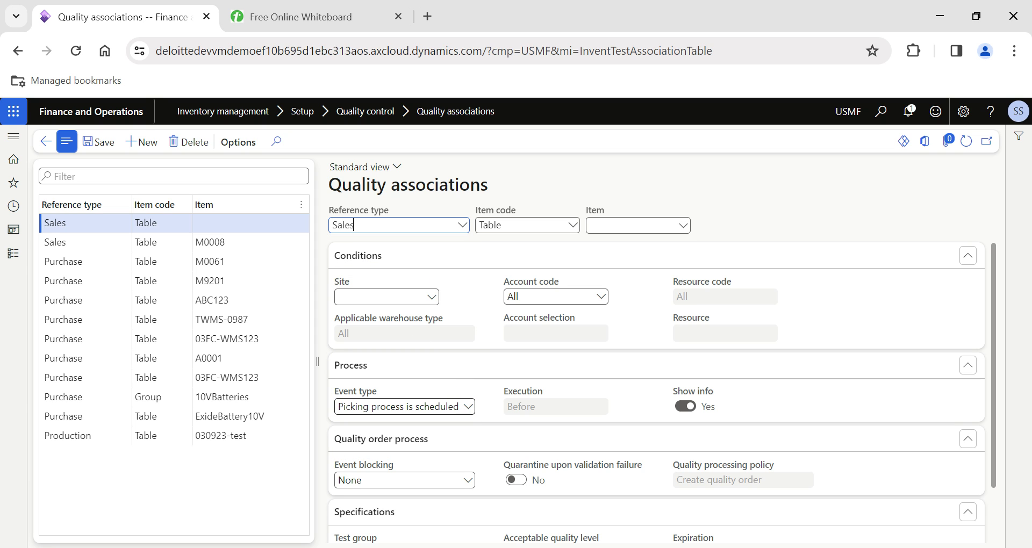
{"action": "left_click", "coordinate": [467, 407]}
{"action": "left_click", "coordinate": [467, 406]}
{"action": "left_click", "coordinate": [468, 407]}
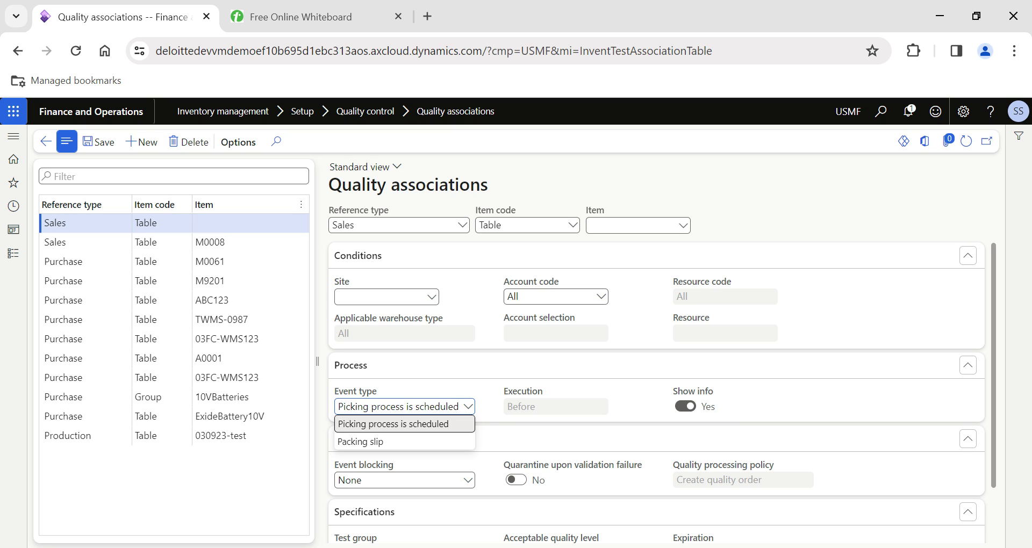
{"action": "left_click", "coordinate": [492, 414]}
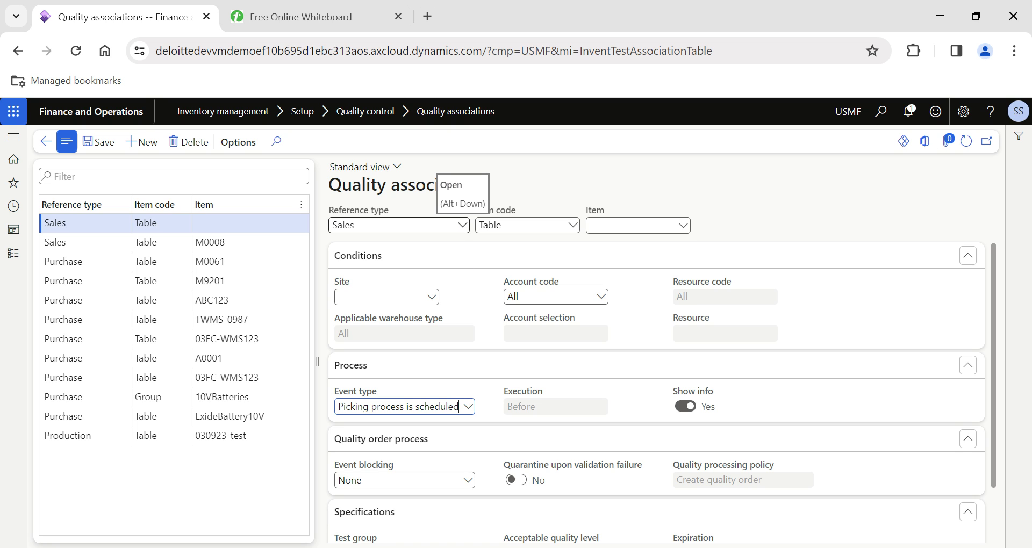
- Set the association's reference type to Purchase, item code to Table and item to 030923-find
{"action": "left_click", "coordinate": [462, 226]}
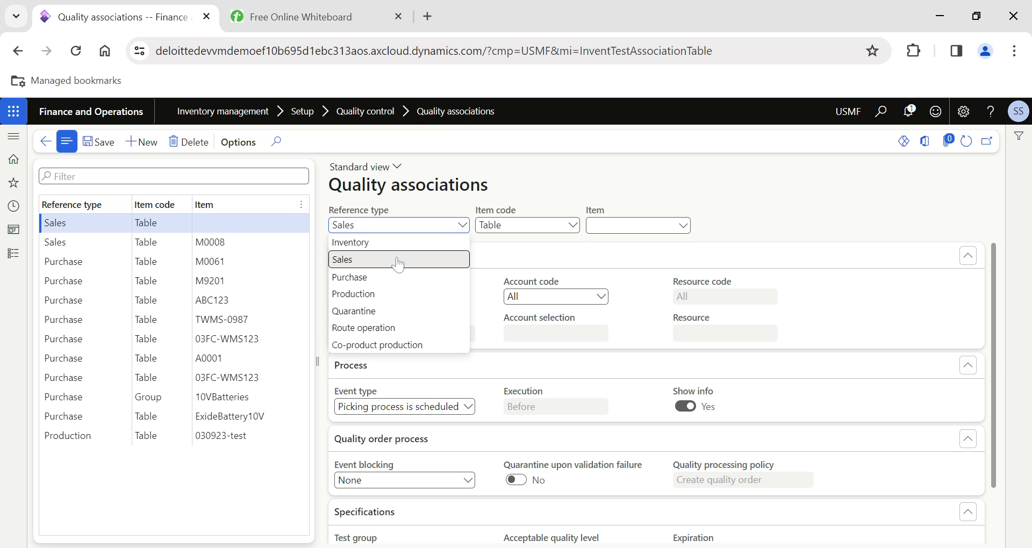
{"action": "left_click", "coordinate": [370, 278]}
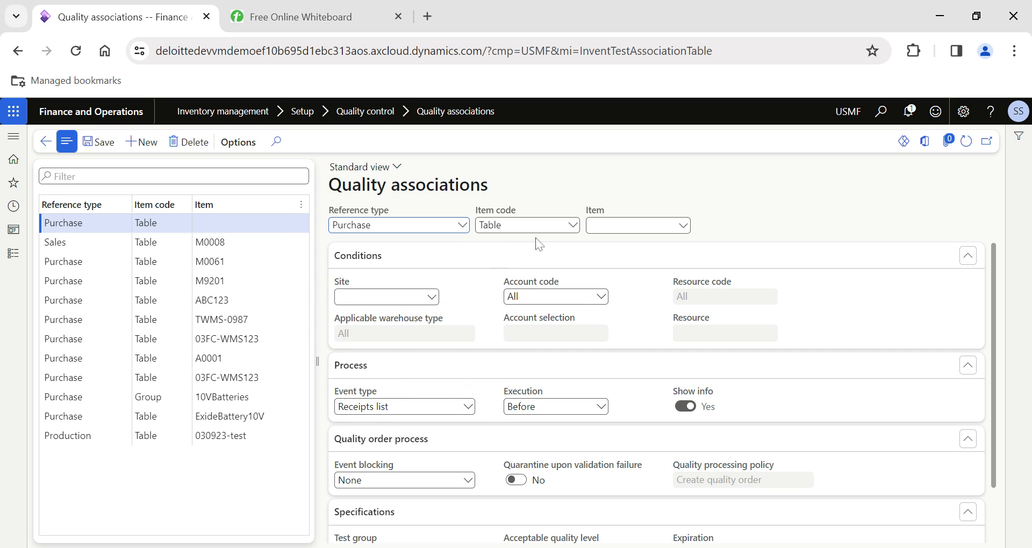
{"action": "left_click", "coordinate": [573, 226]}
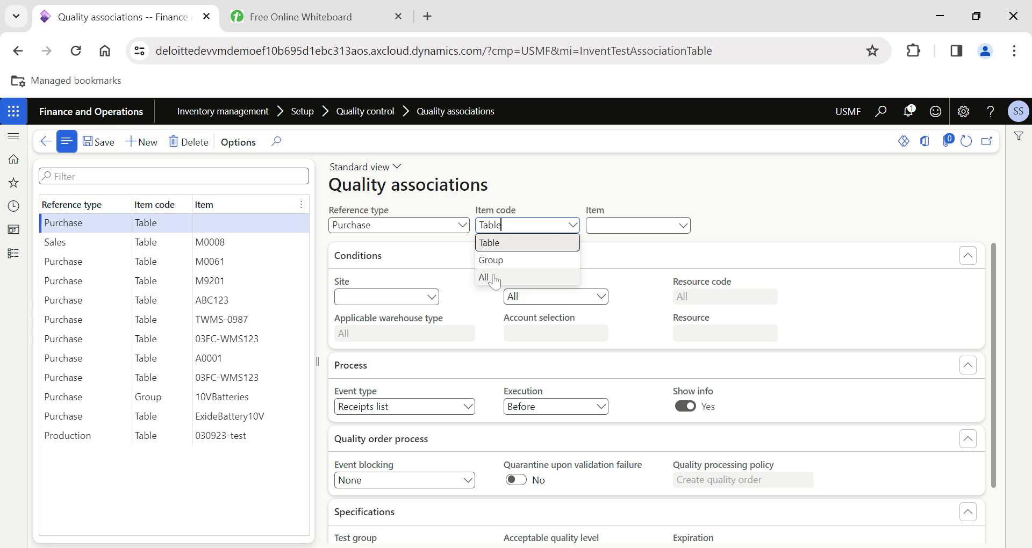
{"action": "left_click", "coordinate": [518, 242]}
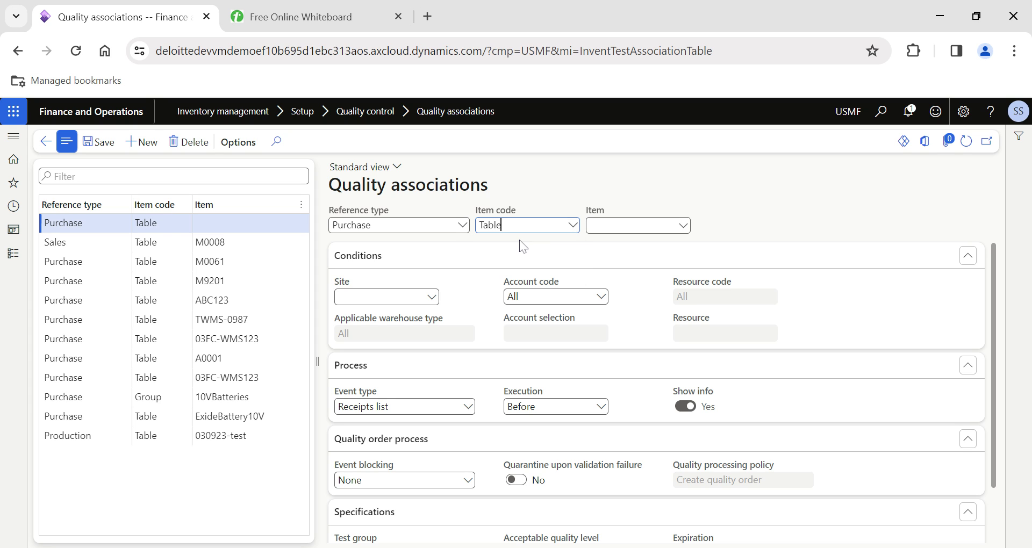
{"action": "left_click", "coordinate": [682, 225]}
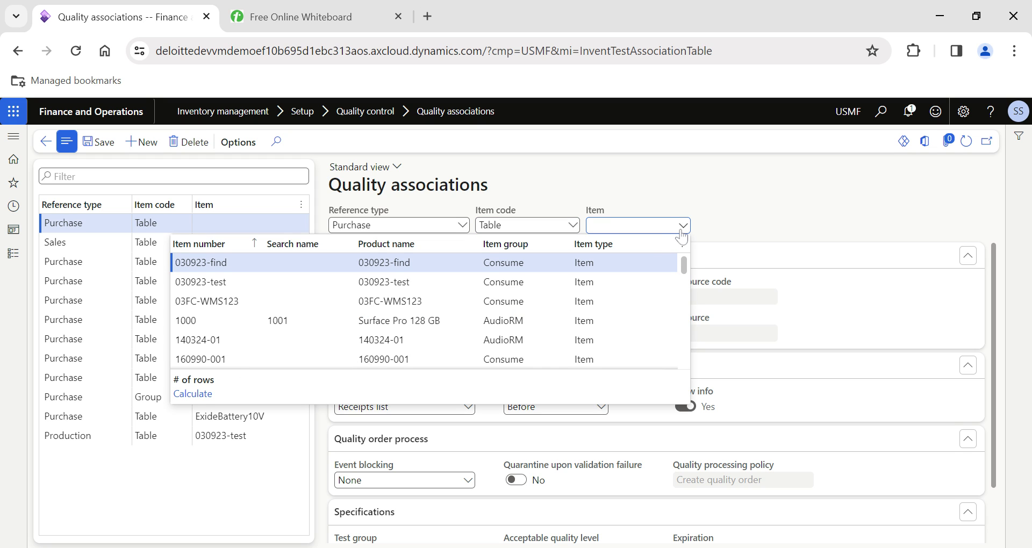
{"action": "left_click", "coordinate": [583, 263]}
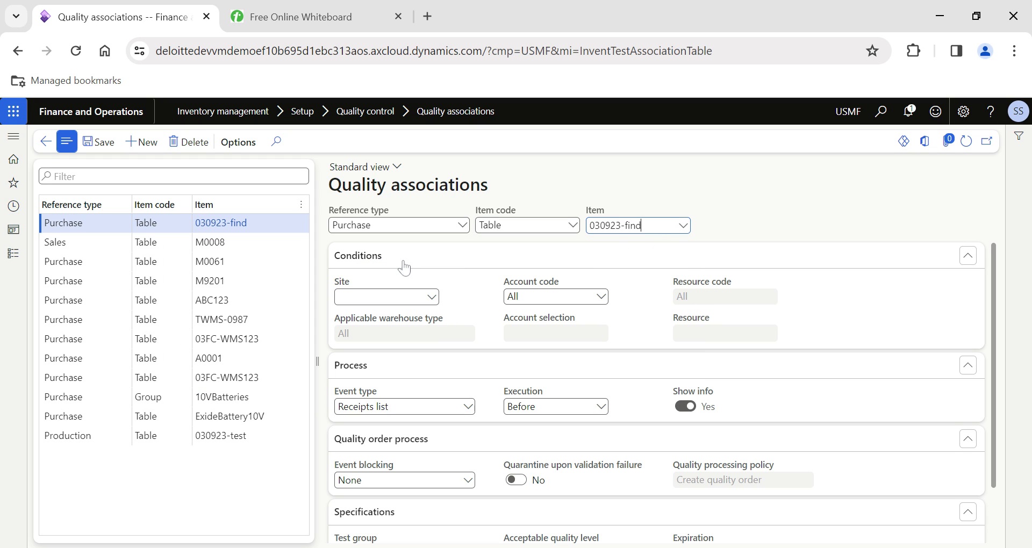
- Collapse the Conditions, Process, Quality order process and Specifications sections of the new association
{"action": "left_click", "coordinate": [456, 258]}
{"action": "left_click", "coordinate": [392, 292]}
{"action": "left_click", "coordinate": [390, 317]}
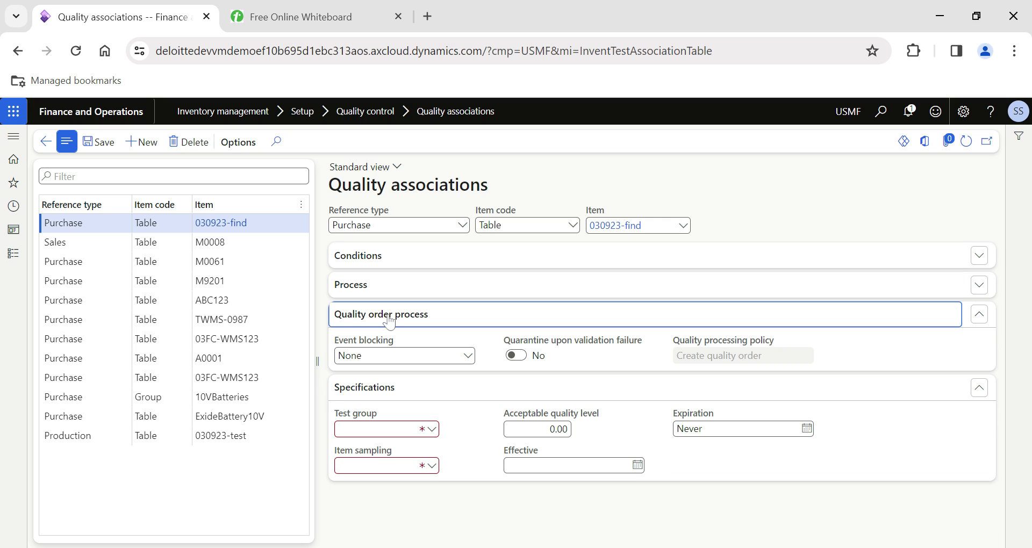
{"action": "left_click", "coordinate": [390, 348]}
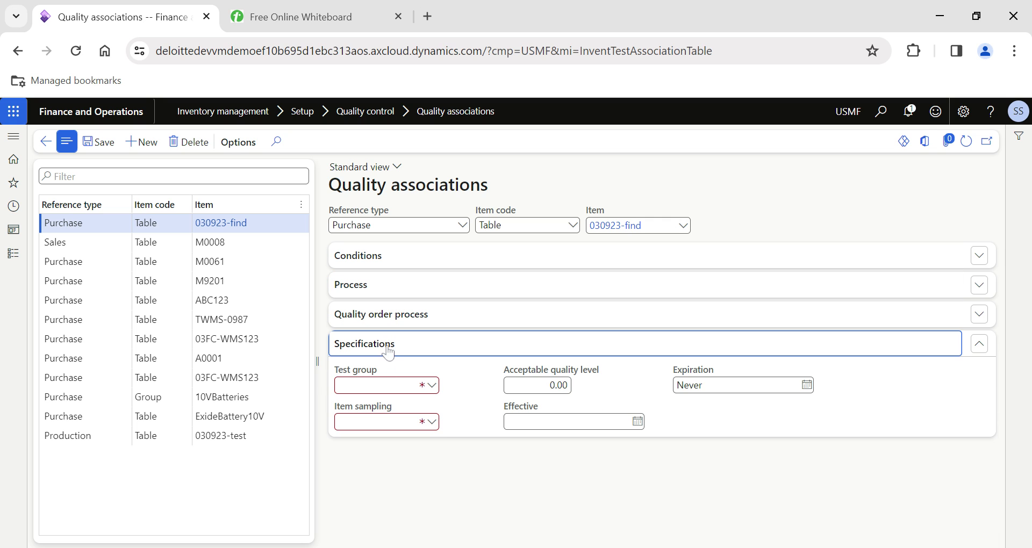
- Set the site condition of the quality association to site 2, Distribution
{"action": "left_click", "coordinate": [390, 257]}
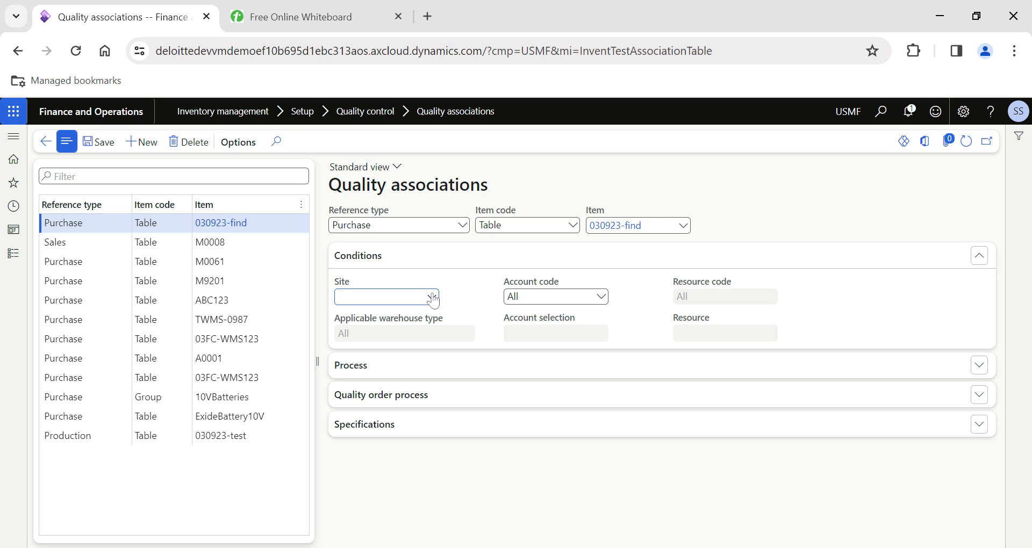
{"action": "left_click", "coordinate": [431, 297]}
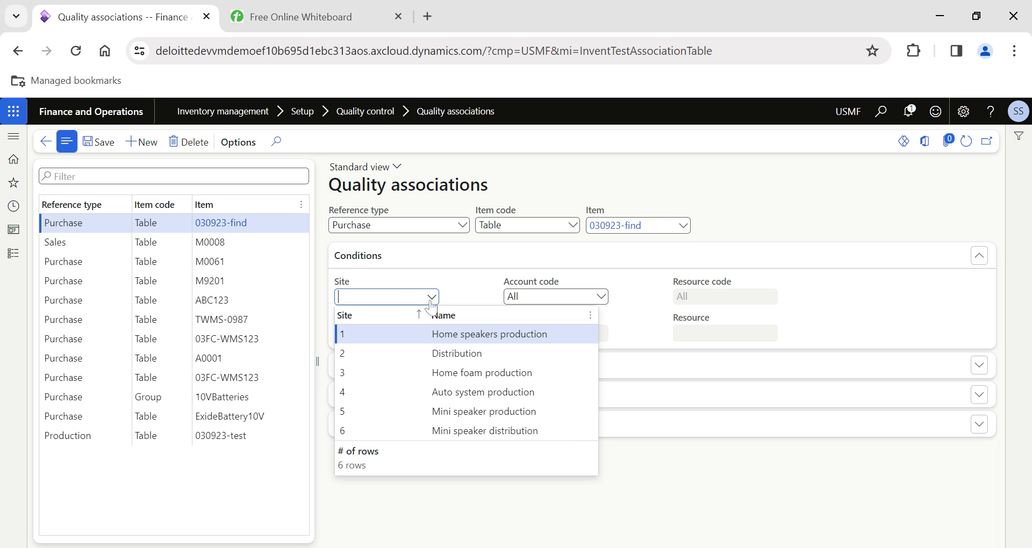
{"action": "left_click", "coordinate": [456, 353]}
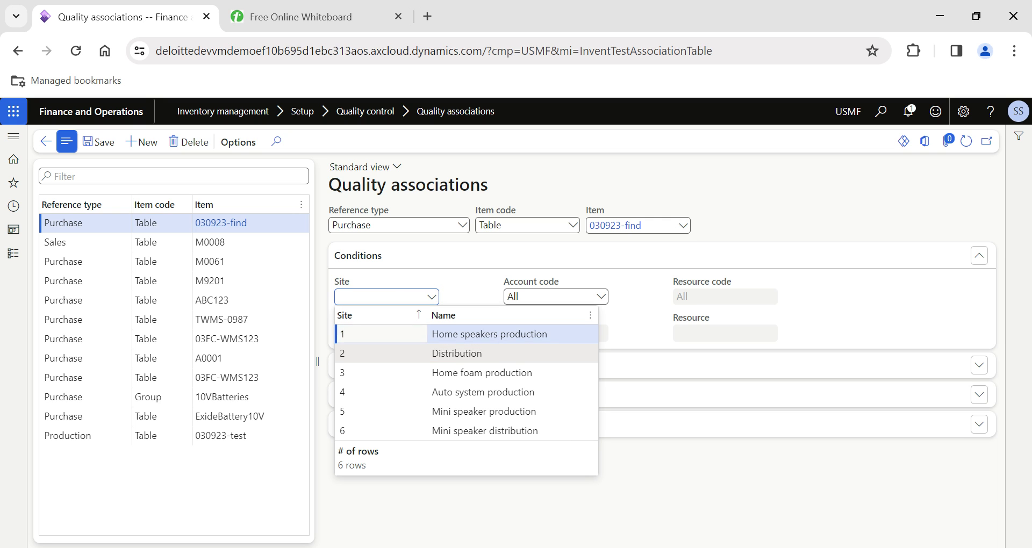
- Set the association's account code to Table and choose the vendor Ade Supply Company as the account selection
{"action": "left_click", "coordinate": [600, 297]}
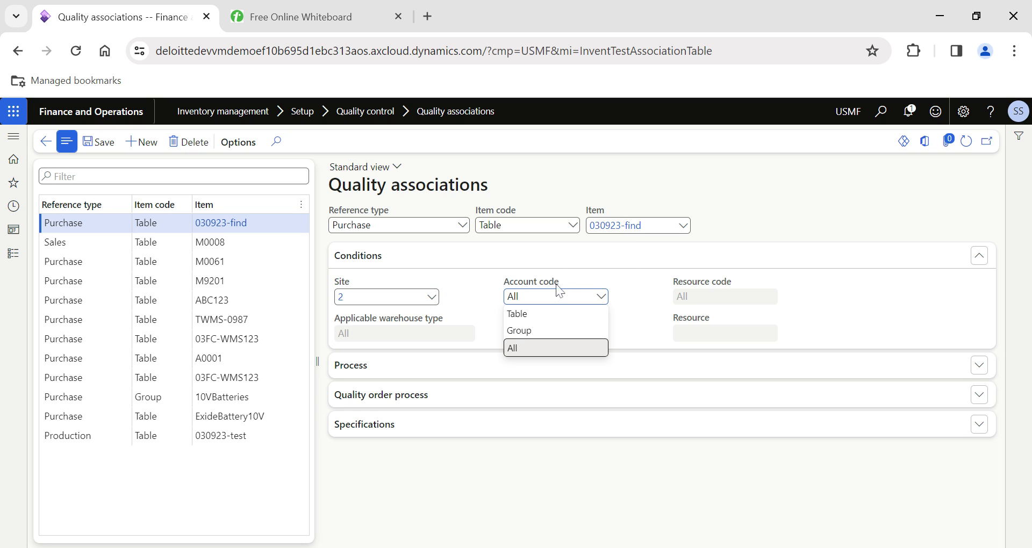
{"action": "left_click", "coordinate": [531, 318]}
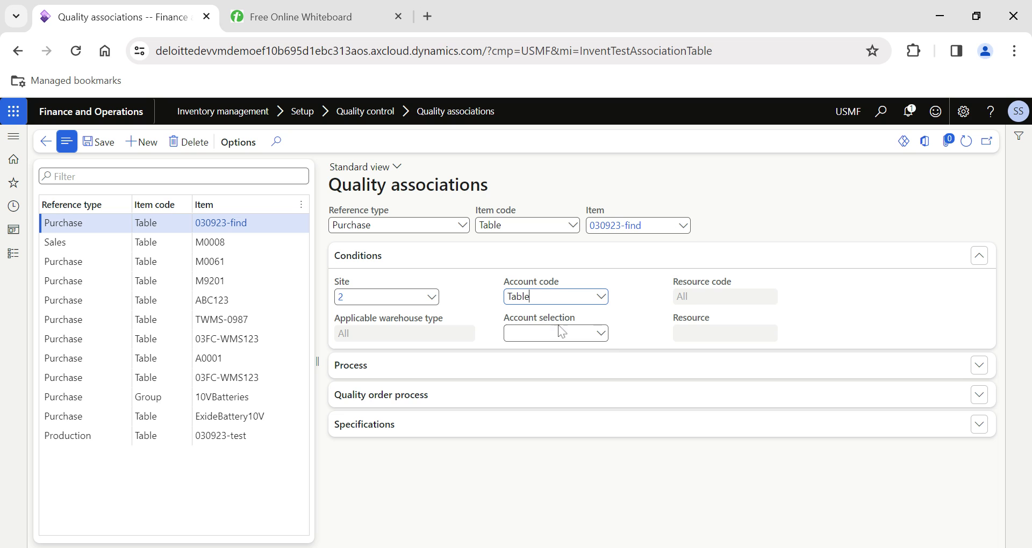
{"action": "left_click", "coordinate": [600, 334]}
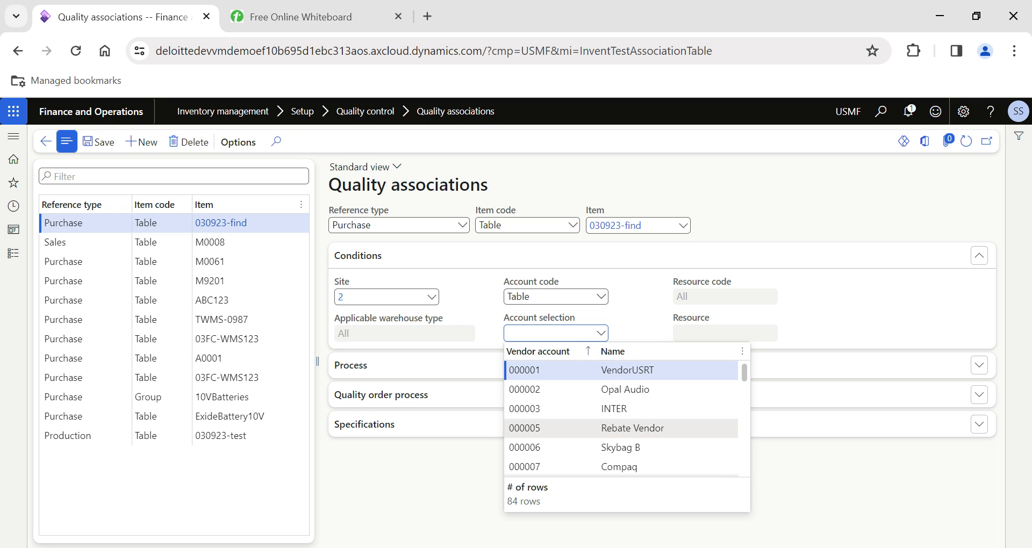
{"action": "scroll", "coordinate": [623, 430], "scroll_direction": "down", "scroll_amount": 3}
{"action": "scroll", "coordinate": [623, 424], "scroll_direction": "down", "scroll_amount": 5}
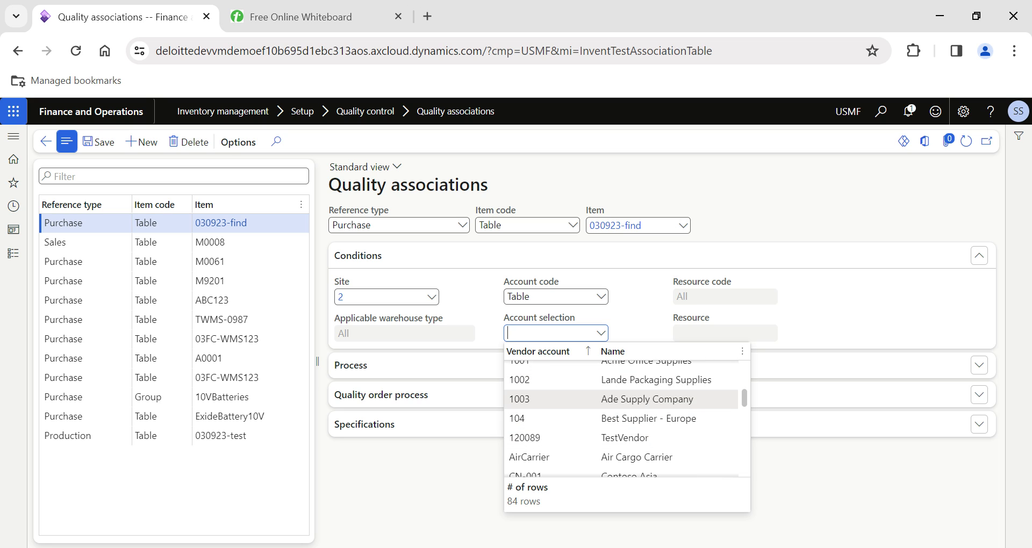
{"action": "left_click", "coordinate": [618, 398]}
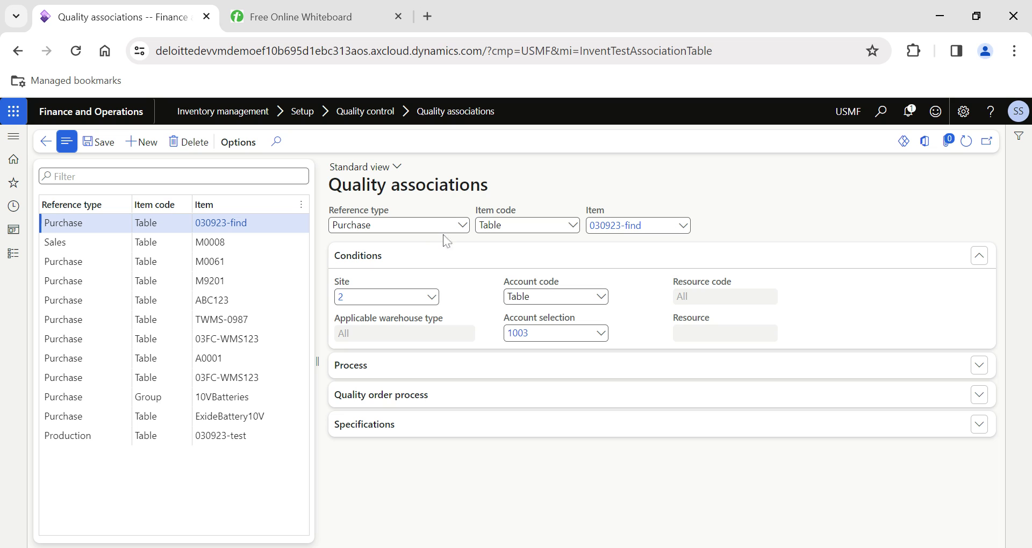
{"action": "left_click", "coordinate": [462, 225]}
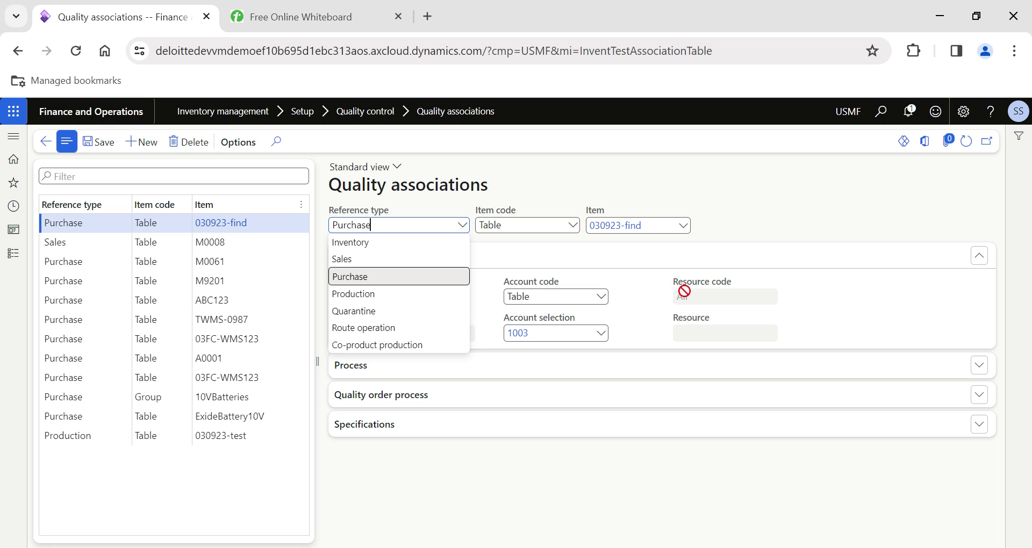
{"action": "left_click", "coordinate": [652, 328]}
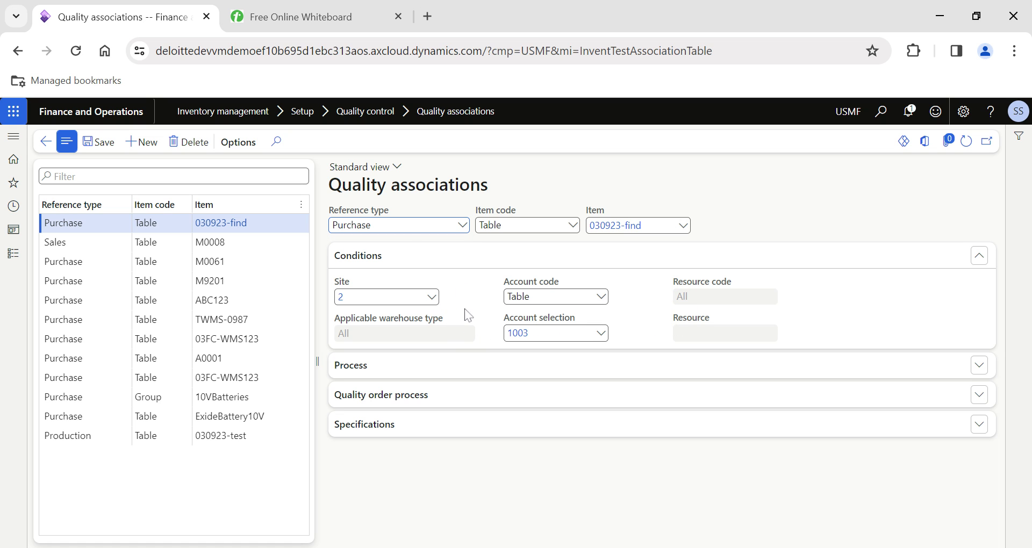
- In the association's Process section, set the event type to Product receipt and the execution to After
{"action": "left_click", "coordinate": [439, 259]}
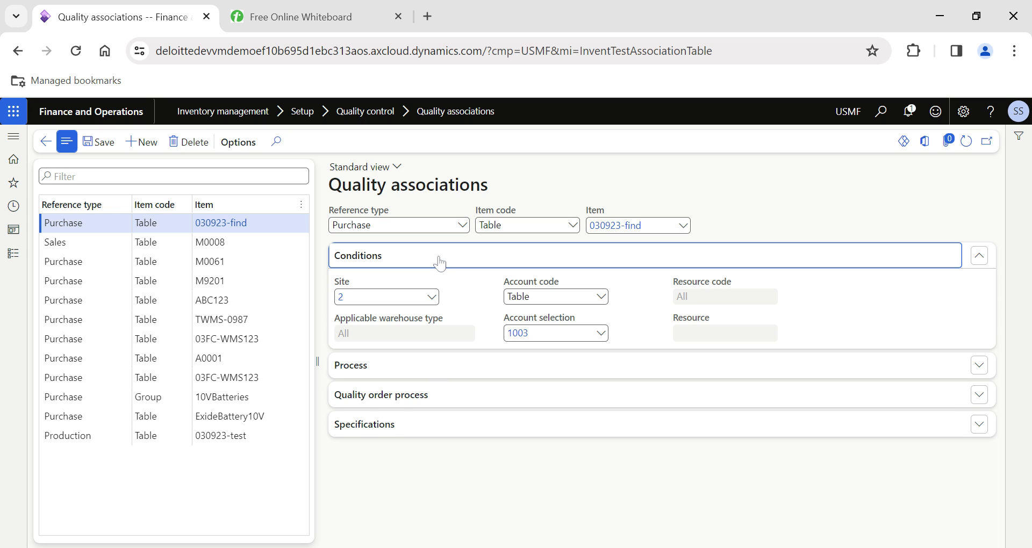
{"action": "left_click", "coordinate": [417, 290]}
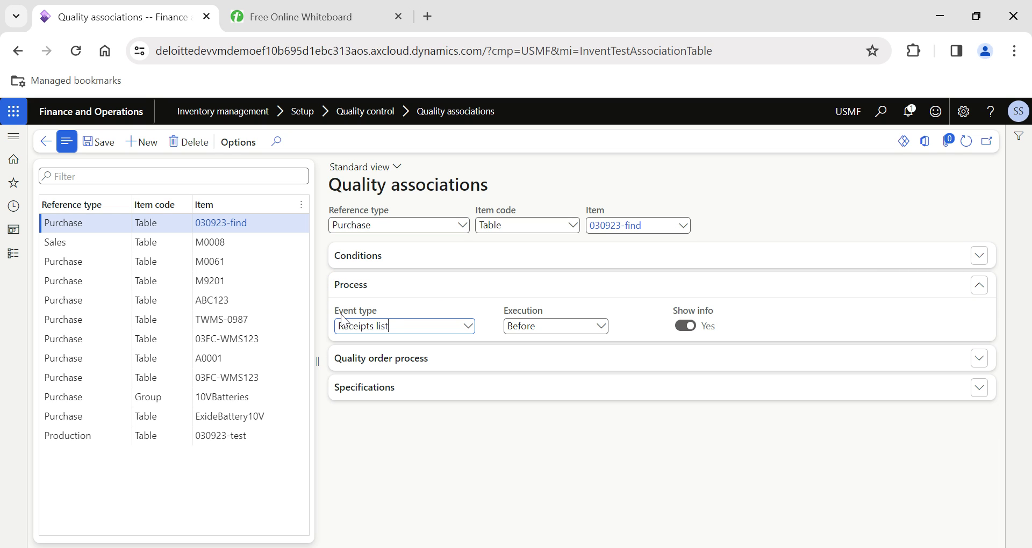
{"action": "left_click", "coordinate": [468, 326]}
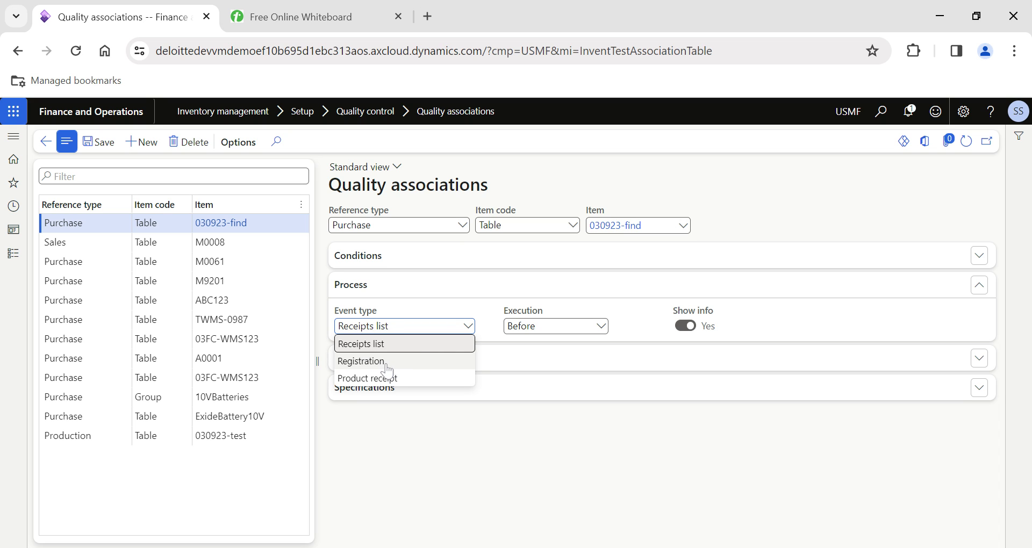
{"action": "left_click", "coordinate": [403, 380]}
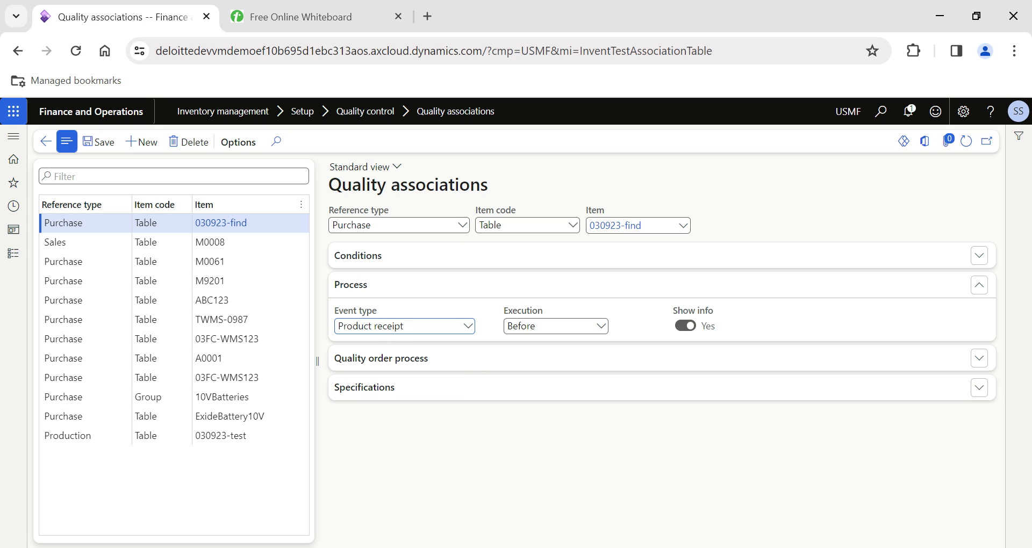
{"action": "left_click", "coordinate": [601, 327]}
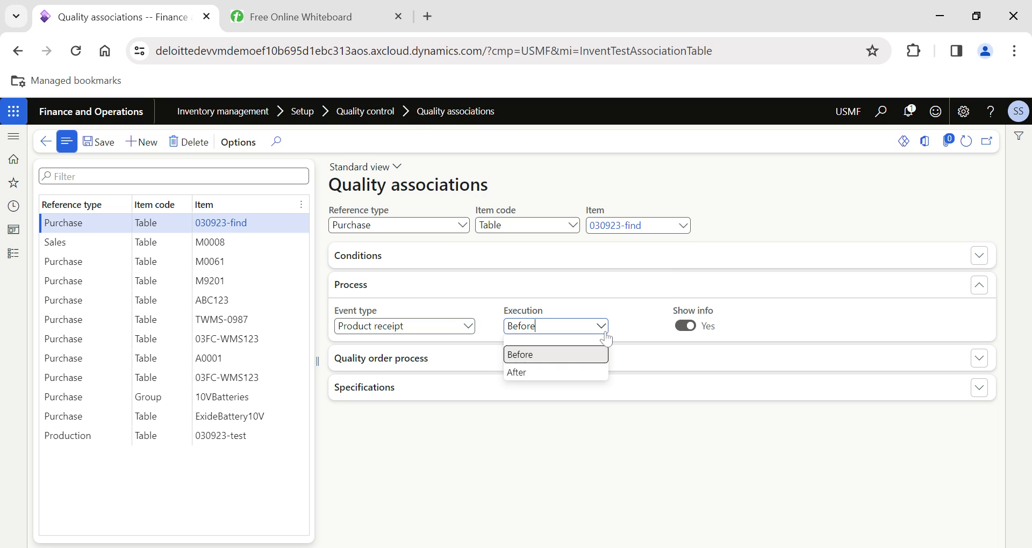
{"action": "left_click", "coordinate": [532, 372]}
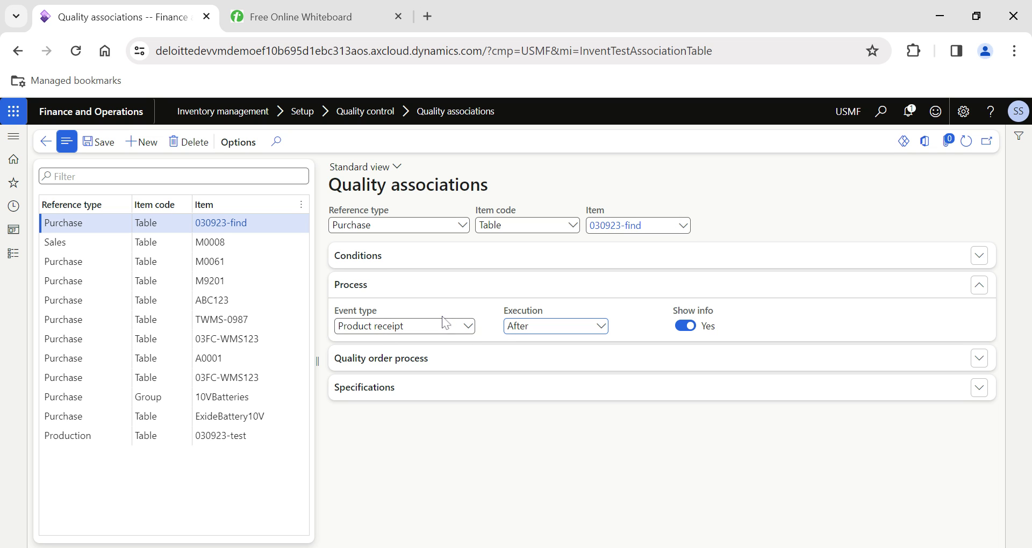
- In the Quality order process section, set event blocking to Invoice
{"action": "left_click", "coordinate": [380, 295]}
{"action": "left_click", "coordinate": [376, 323]}
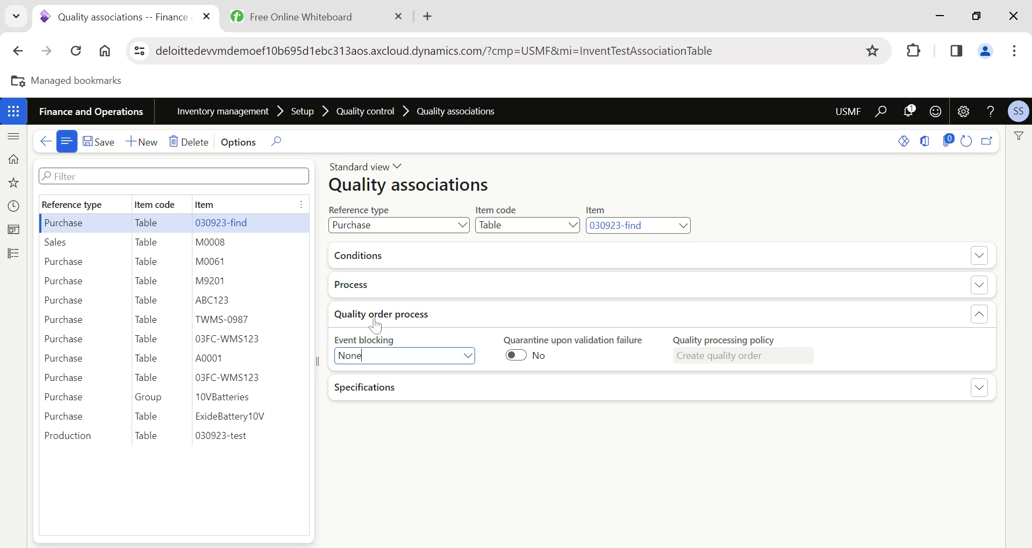
{"action": "mouse_move", "coordinate": [383, 341]}
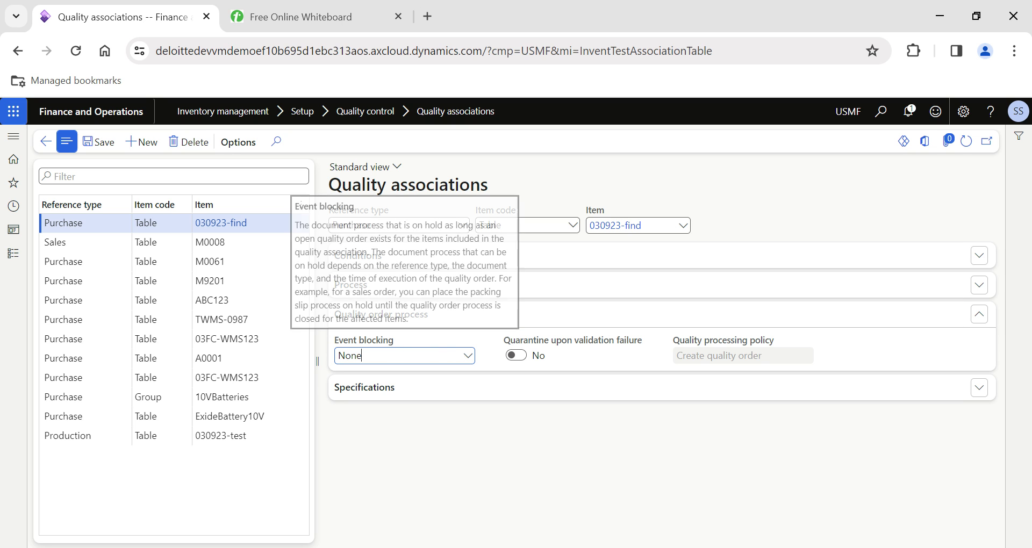
{"action": "left_click", "coordinate": [467, 356]}
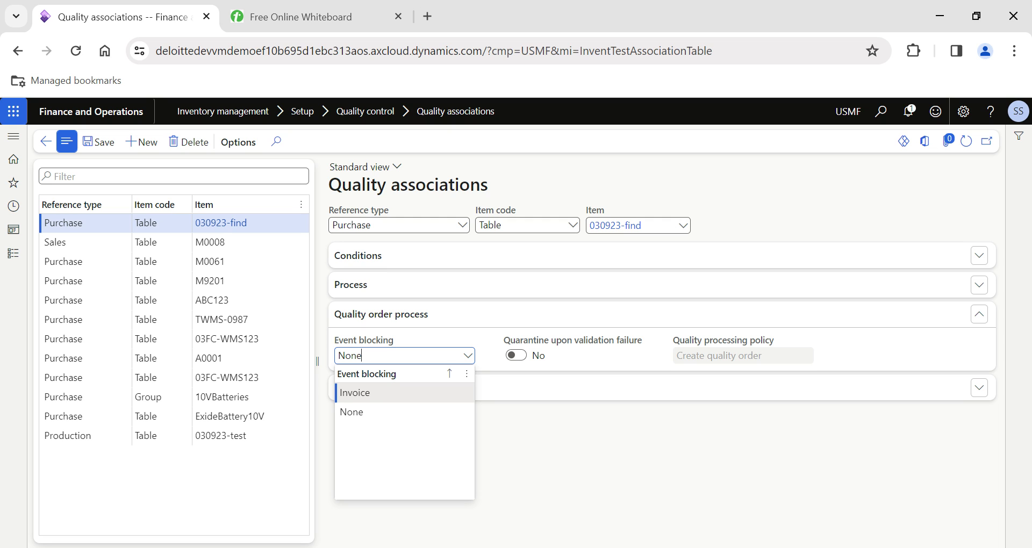
{"action": "key", "text": "Return"}
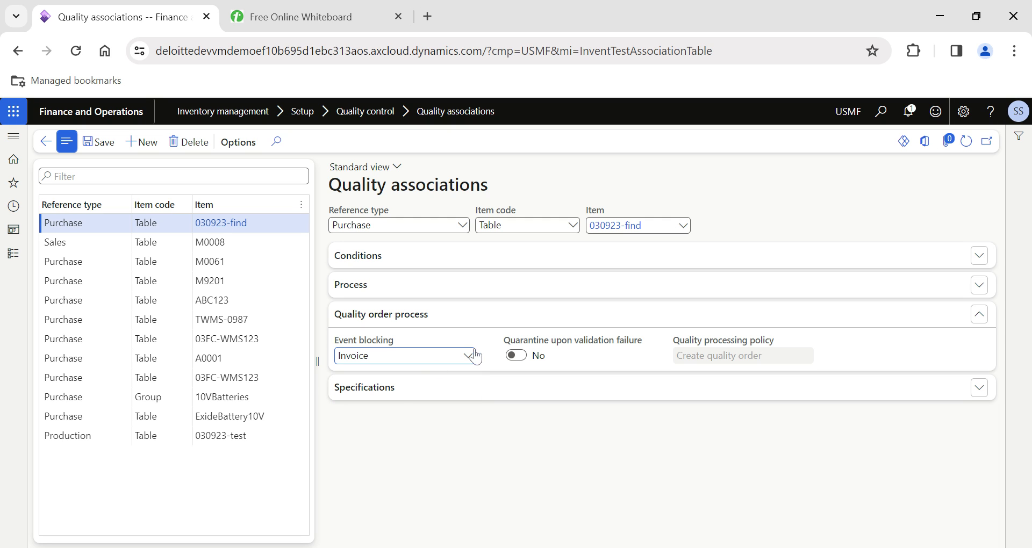
- In the Specifications section, assign the test group BatteryLst to the association
{"action": "mouse_move", "coordinate": [537, 347]}
{"action": "left_click", "coordinate": [429, 388]}
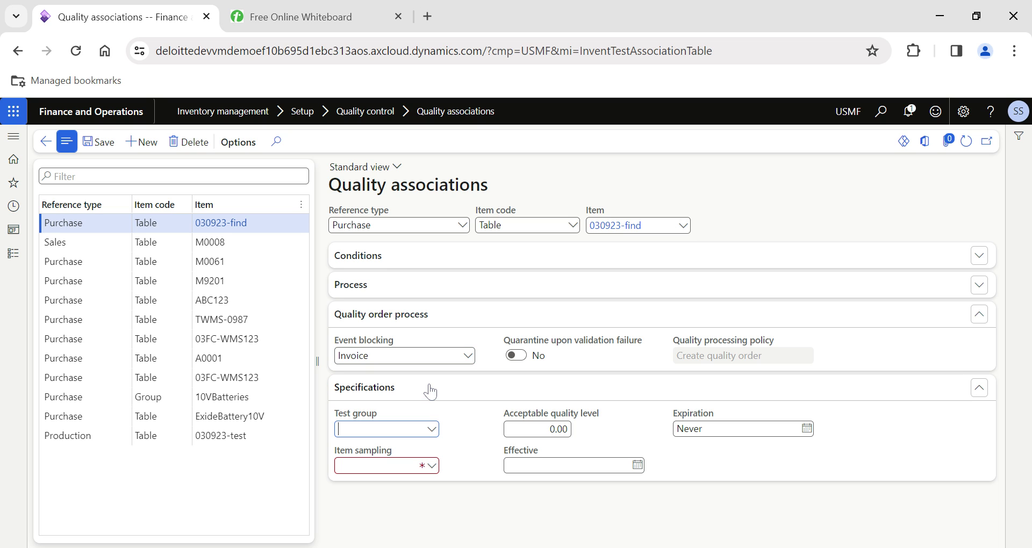
{"action": "left_click", "coordinate": [432, 430]}
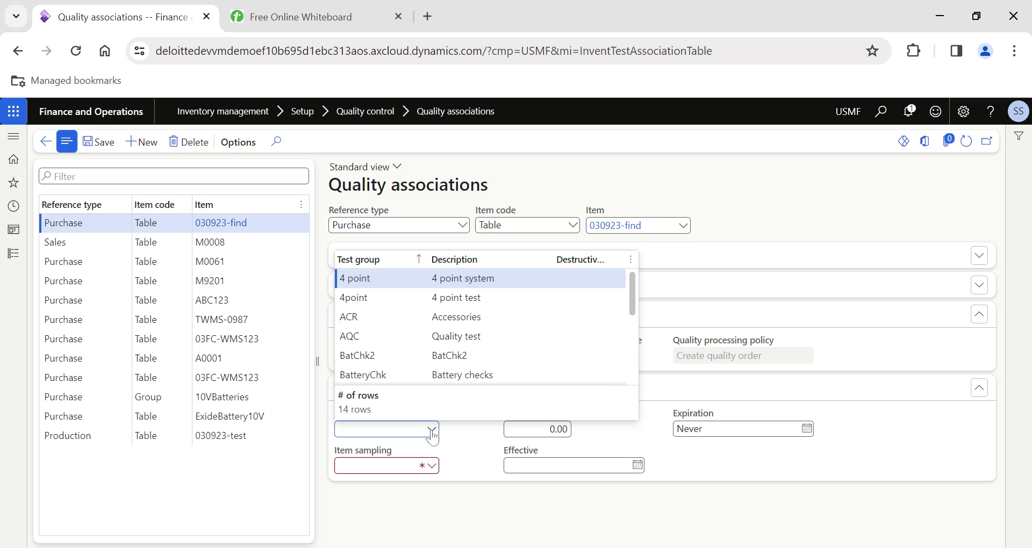
{"action": "key", "text": "Down"}
{"action": "key", "text": "Down"}
{"action": "key", "text": "Down"}
{"action": "key", "text": "Down"}
{"action": "key", "text": "Down"}
{"action": "key", "text": "Down"}
{"action": "key", "text": "Down"}
{"action": "key", "text": "Up"}
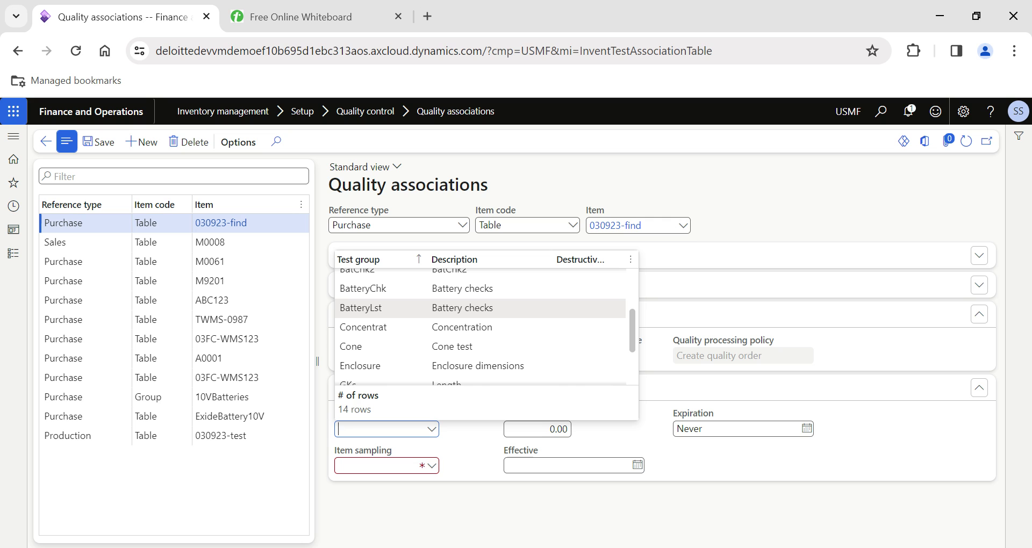
{"action": "left_click", "coordinate": [484, 309]}
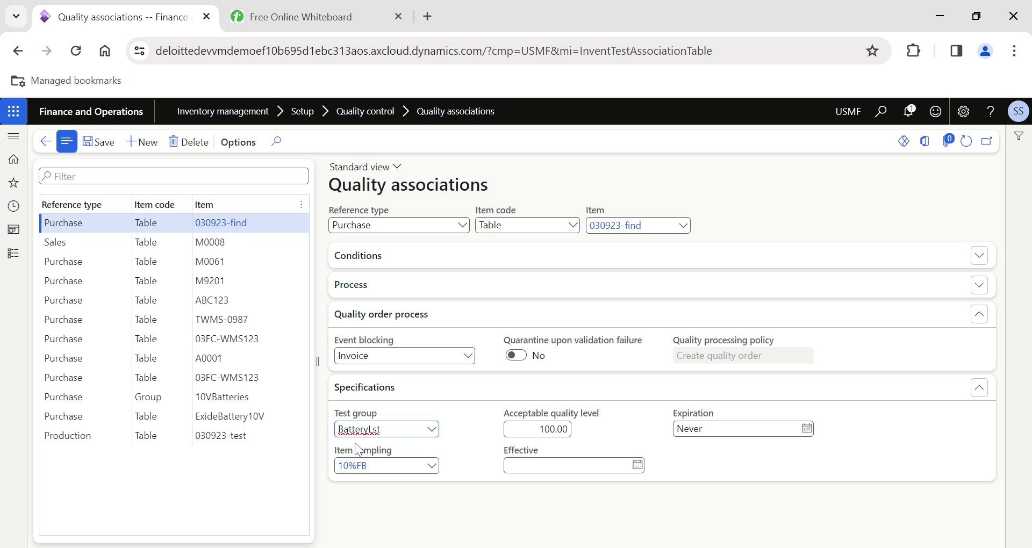
- Review the details of the BatteryLst test group and its 10%FB item sampling, then return to the quality association
{"action": "right_click", "coordinate": [435, 436]}
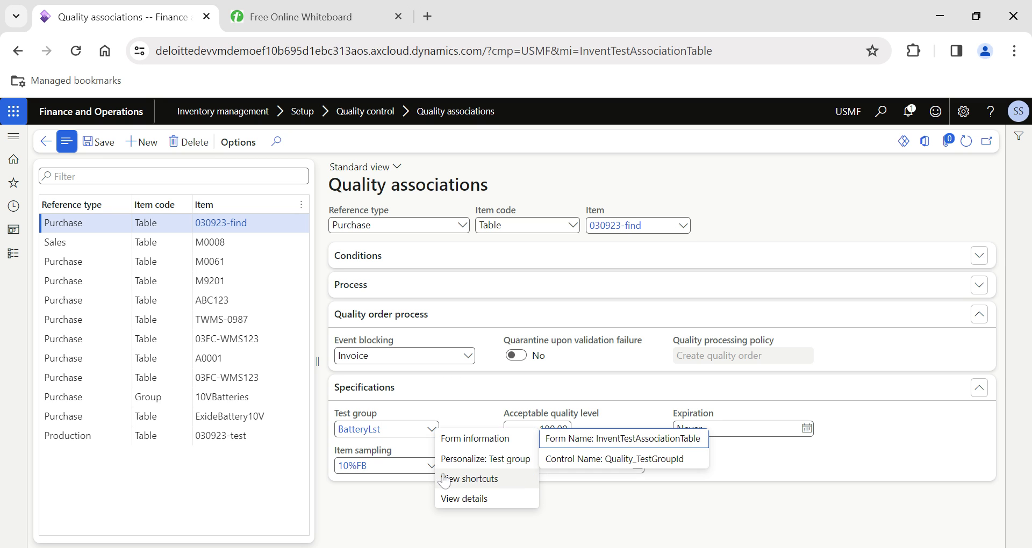
{"action": "left_click", "coordinate": [451, 503]}
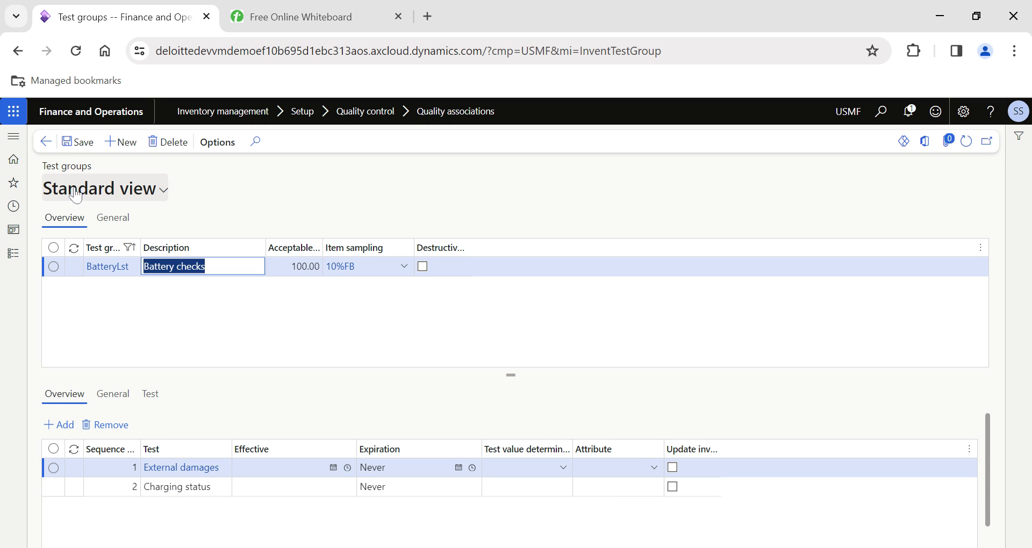
{"action": "left_click", "coordinate": [351, 272]}
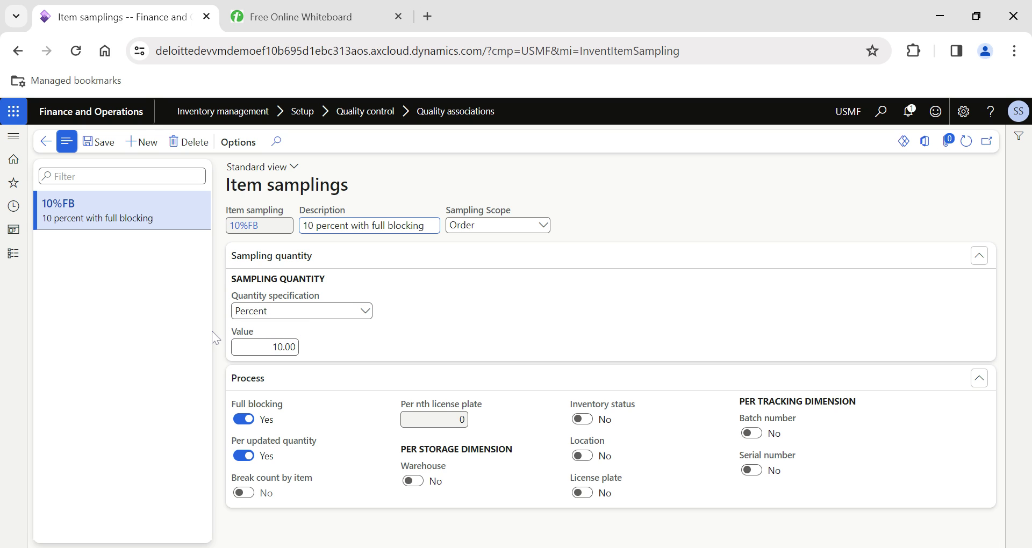
{"action": "left_click", "coordinate": [45, 141]}
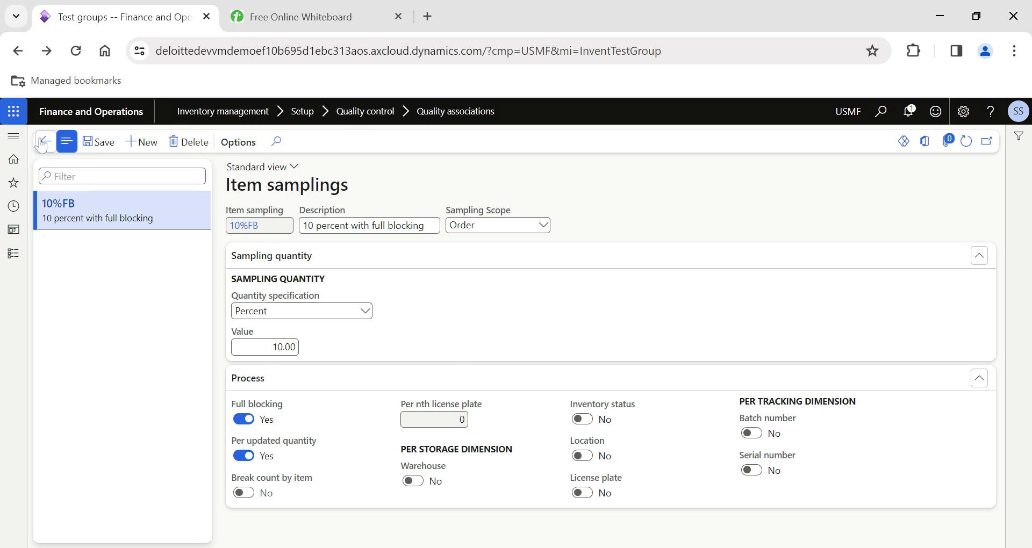
{"action": "left_click", "coordinate": [43, 142]}
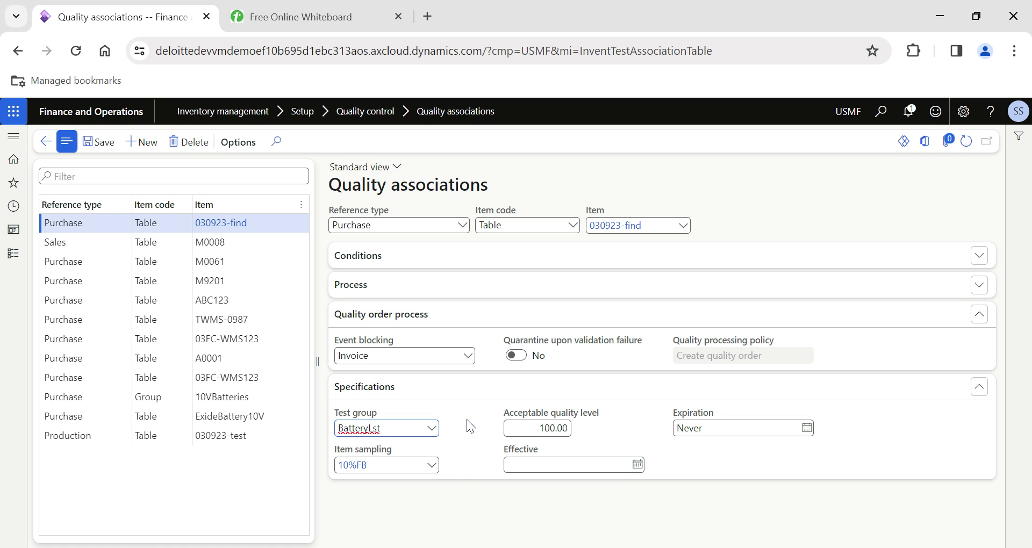
- Expand the Process and Conditions sections of the association for review
{"action": "left_click", "coordinate": [417, 285]}
{"action": "left_click", "coordinate": [411, 263]}
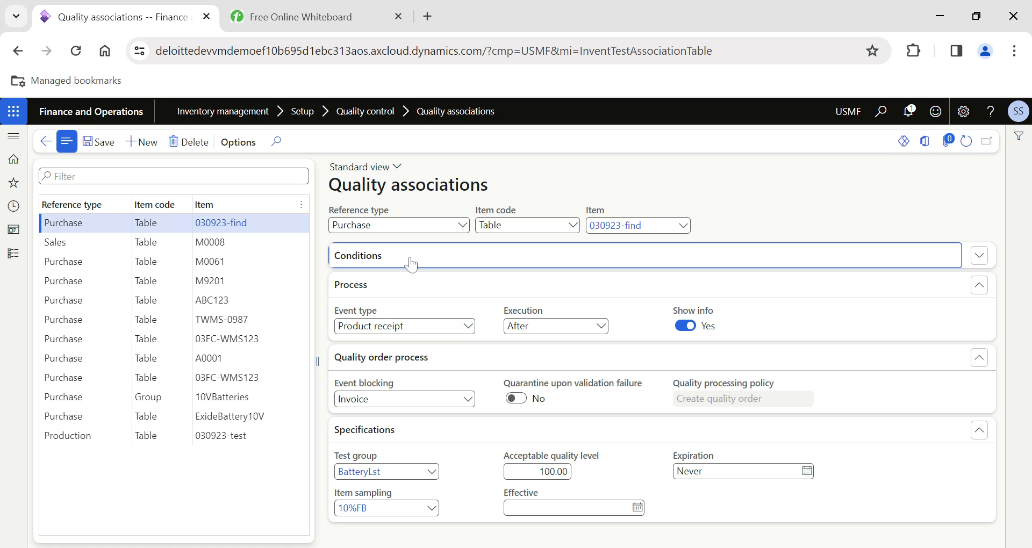
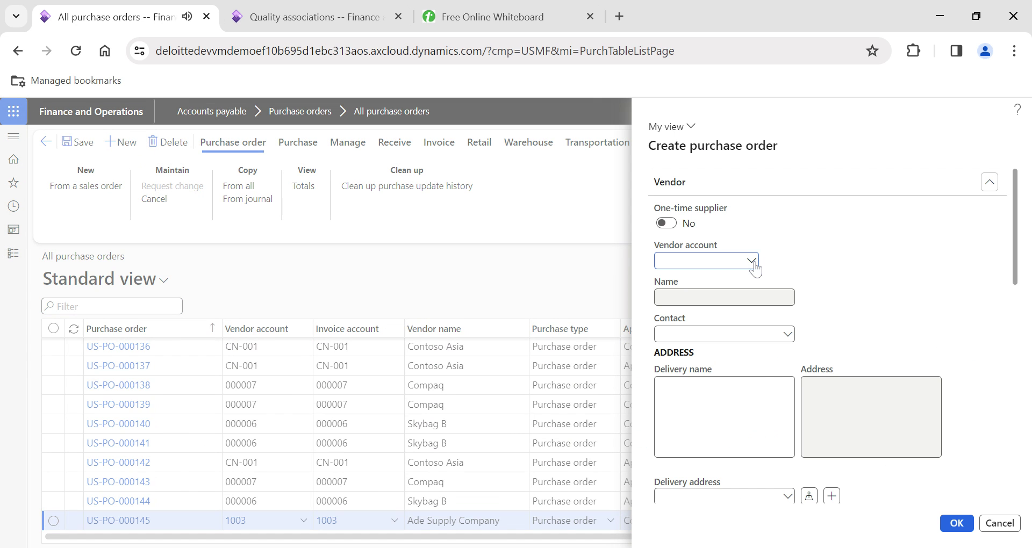
- Choose Ade Supply Company as the vendor account of the new purchase order
{"action": "left_click", "coordinate": [752, 261]}
{"action": "scroll", "coordinate": [376, 344], "scroll_direction": "down", "scroll_amount": 2}
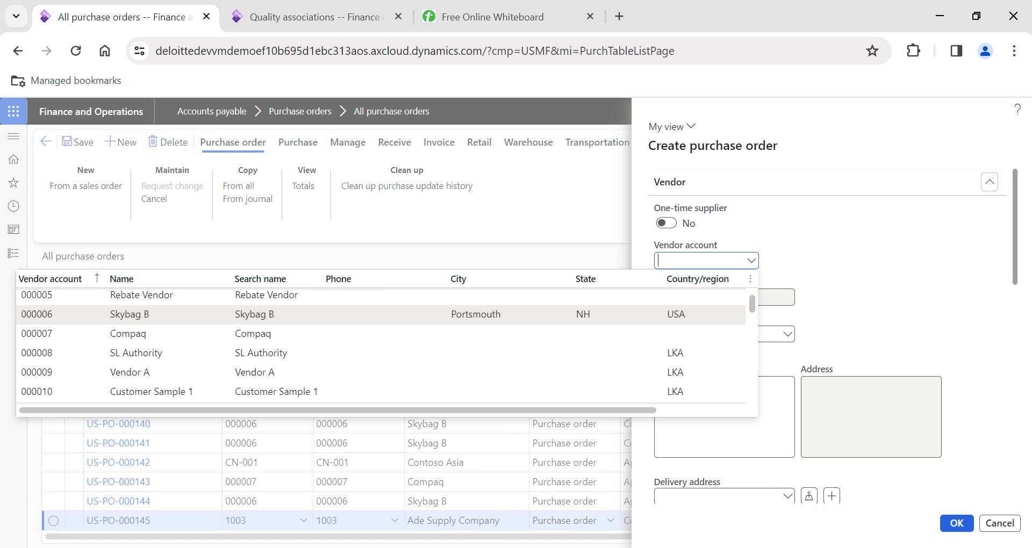
{"action": "scroll", "coordinate": [376, 349], "scroll_direction": "down", "scroll_amount": 5}
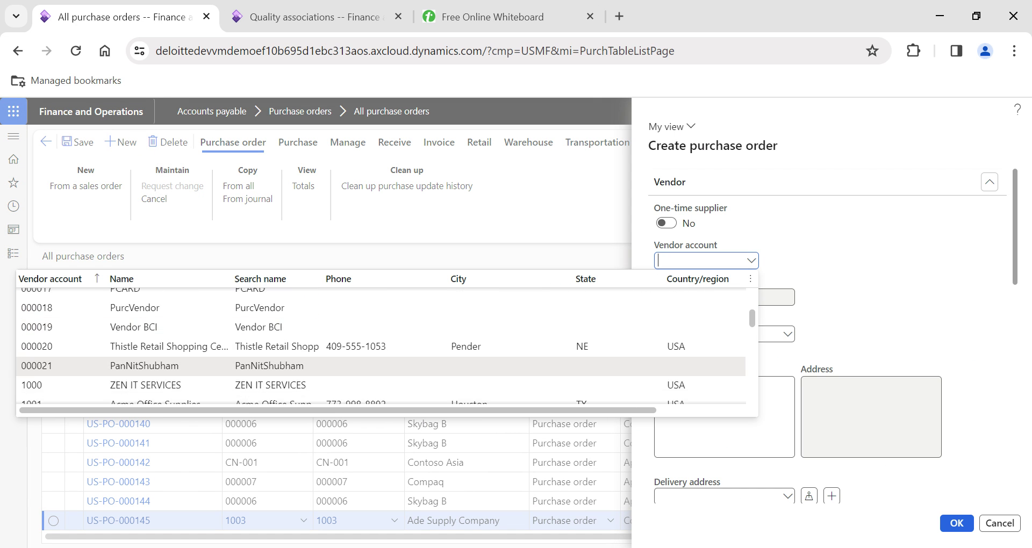
{"action": "scroll", "coordinate": [376, 350], "scroll_direction": "down", "scroll_amount": 1}
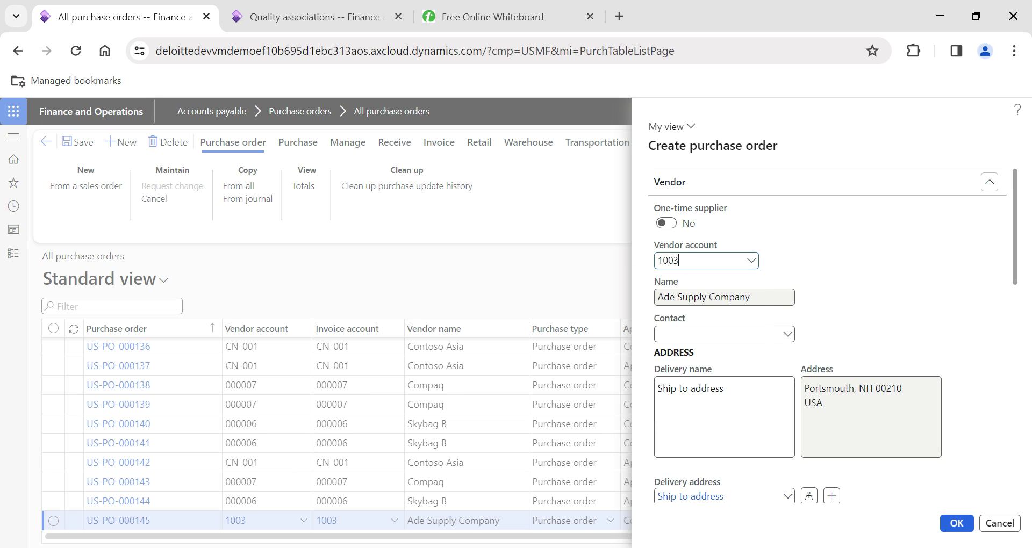
- Check the quality association's site, set site 2 and warehouse 24 on the new purchase order, and create it
{"action": "left_click", "coordinate": [294, 26]}
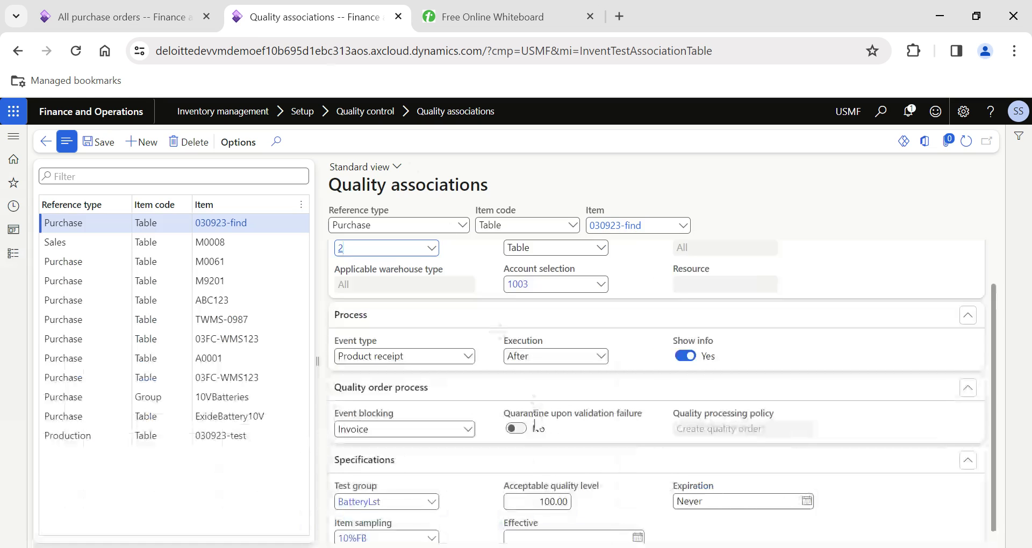
{"action": "scroll", "coordinate": [474, 410], "scroll_direction": "up", "scroll_amount": 1}
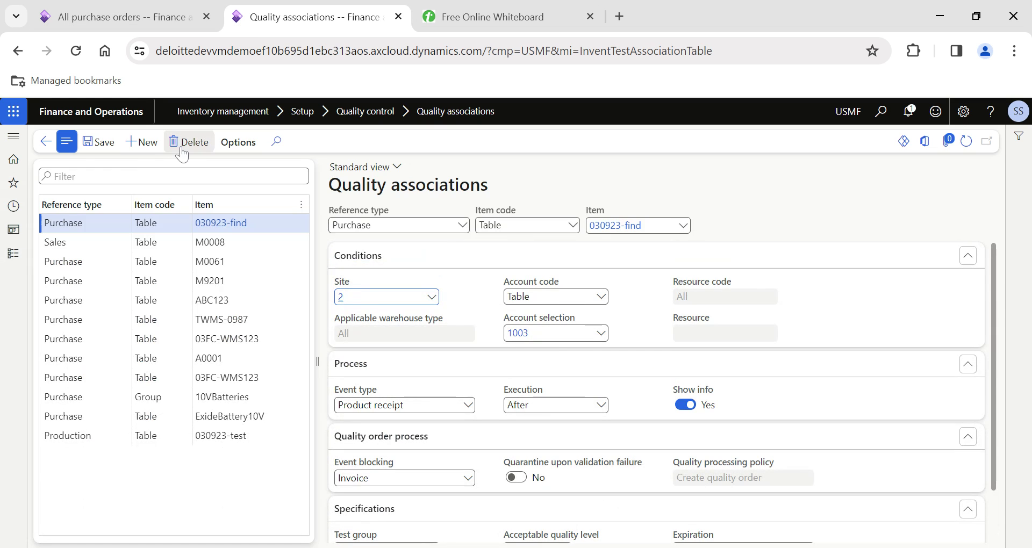
{"action": "left_click", "coordinate": [104, 4]}
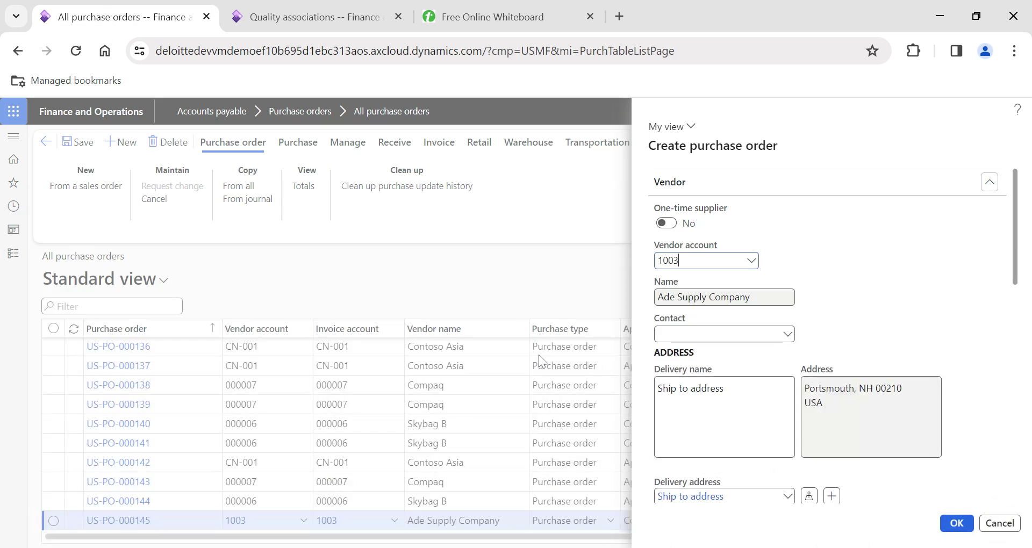
{"action": "scroll", "coordinate": [774, 372], "scroll_direction": "down", "scroll_amount": 5}
{"action": "left_click", "coordinate": [871, 299]}
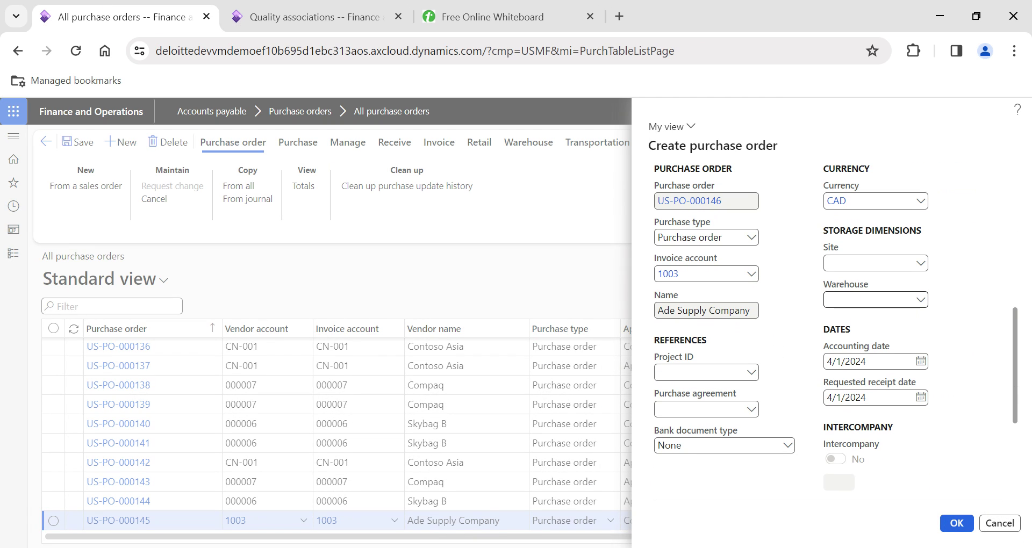
{"action": "key", "text": "Tab"}
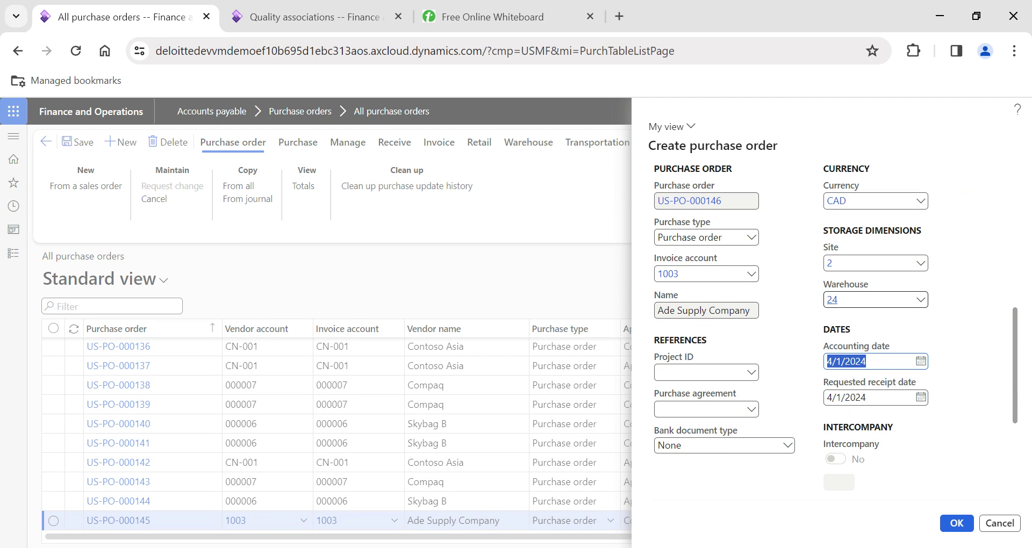
{"action": "scroll", "coordinate": [810, 401], "scroll_direction": "down", "scroll_amount": 4}
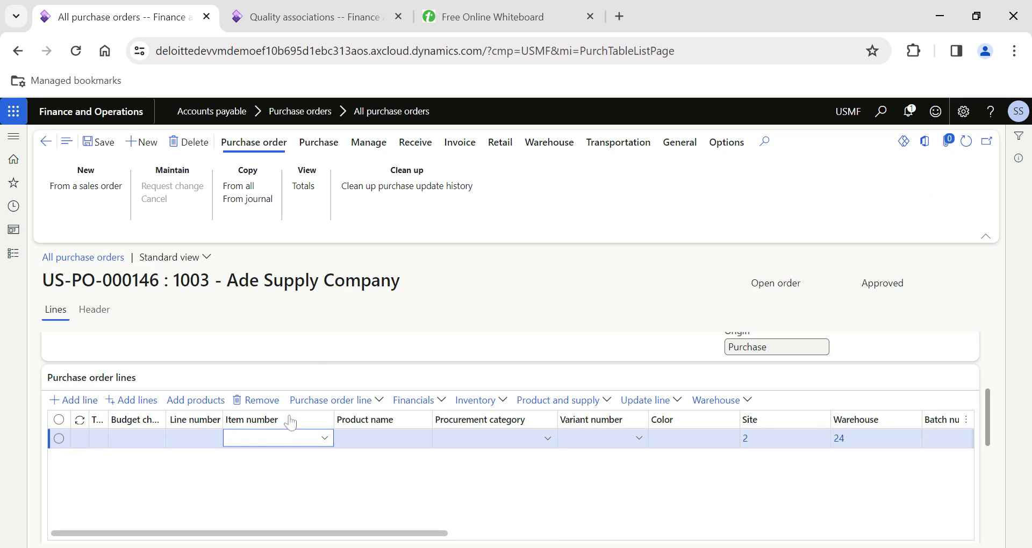
- Select item 030923-find on the purchase order line and compare it with the quality association's item
{"action": "left_click", "coordinate": [325, 438]}
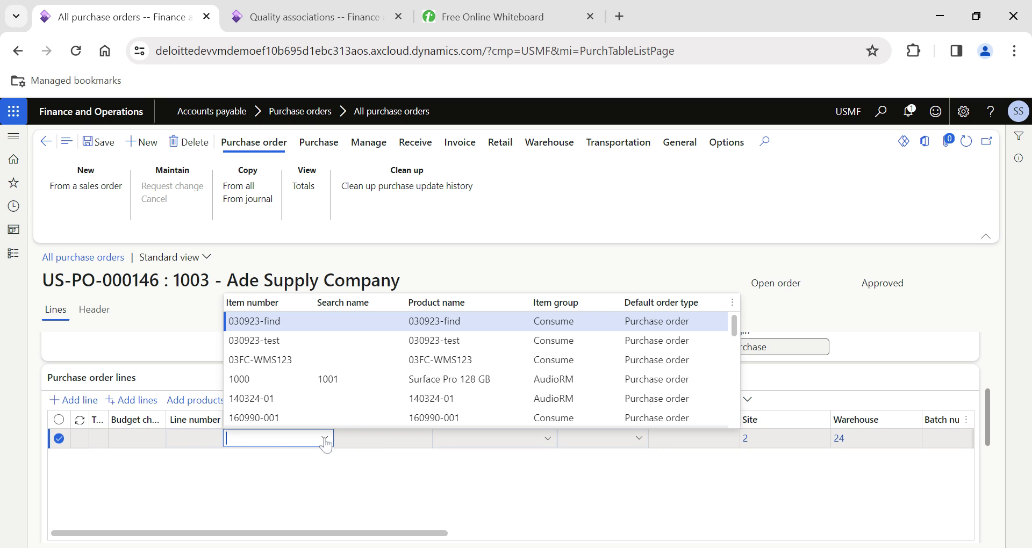
{"action": "left_click", "coordinate": [316, 322]}
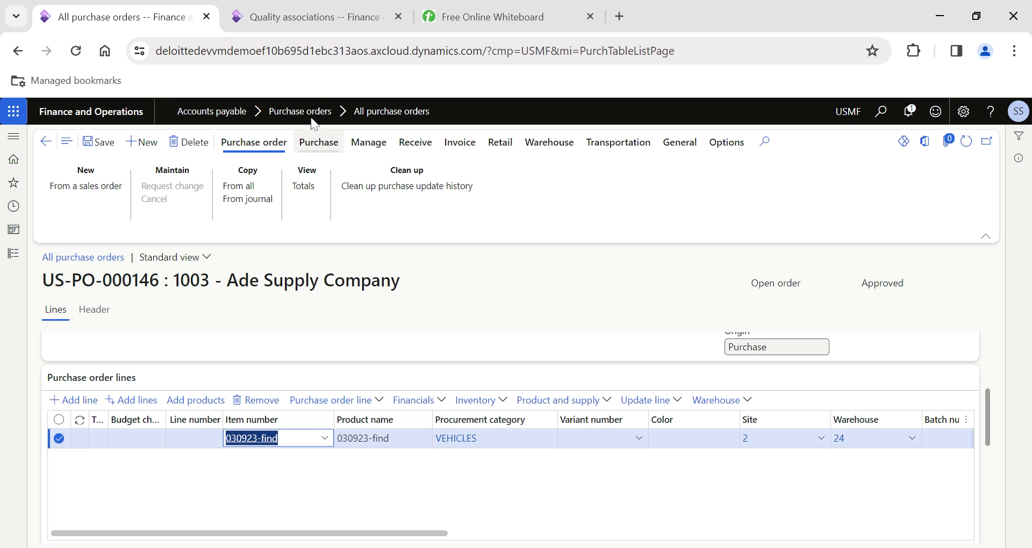
{"action": "left_click", "coordinate": [294, 18]}
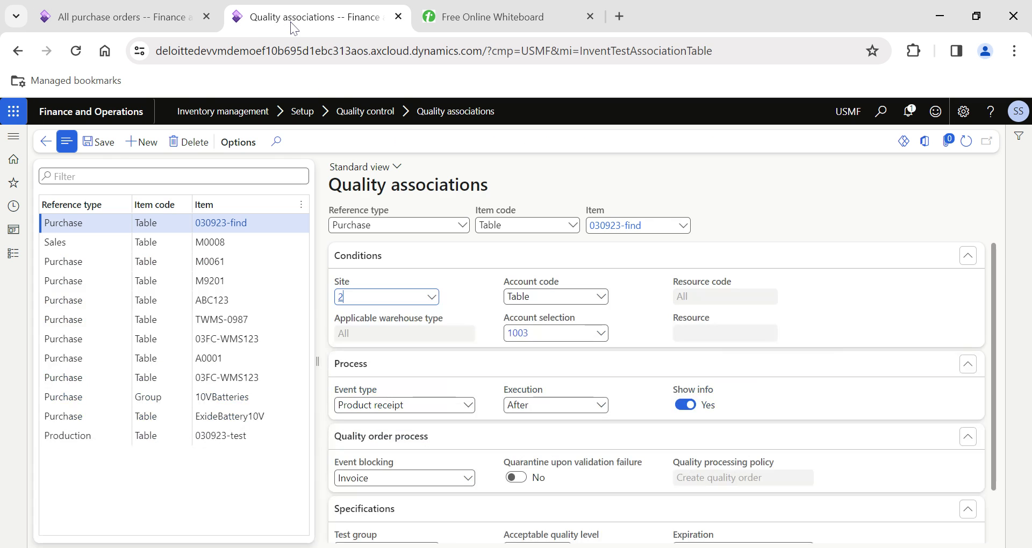
{"action": "left_click", "coordinate": [142, 6]}
- Set the quantity of the 030923-find purchase order line to 1000
{"action": "scroll", "coordinate": [434, 482], "scroll_direction": "right", "scroll_amount": 5}
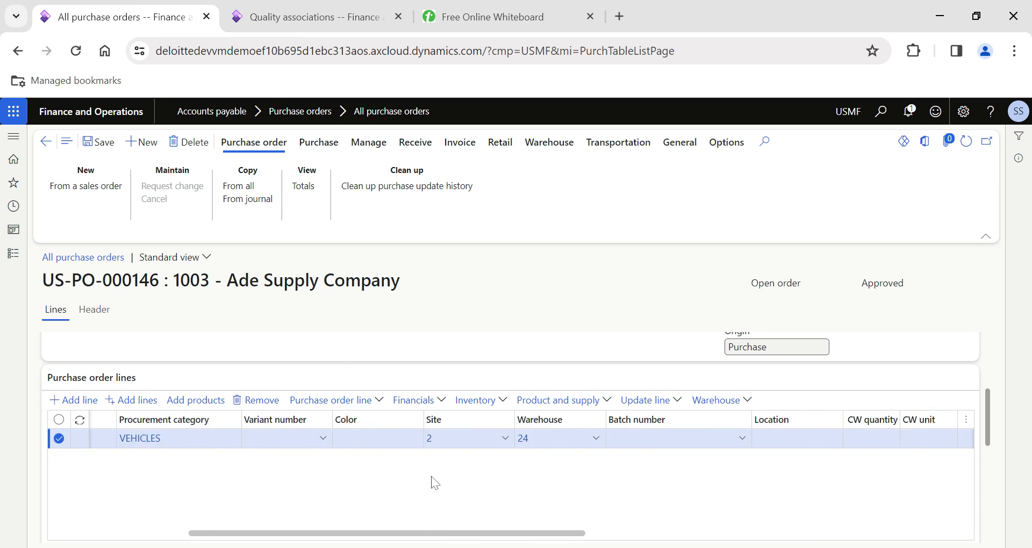
{"action": "scroll", "coordinate": [434, 482], "scroll_direction": "right", "scroll_amount": 5}
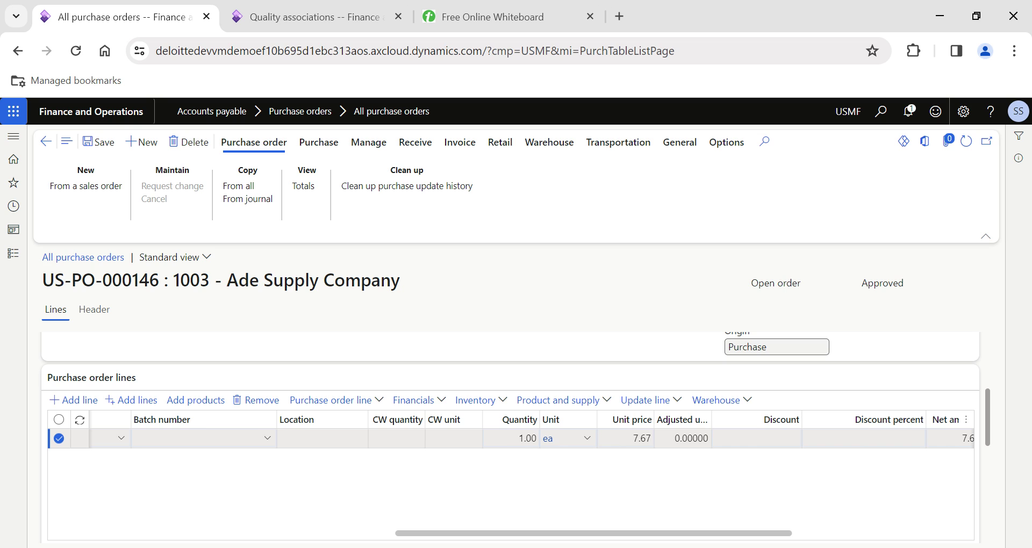
{"action": "left_click", "coordinate": [510, 438]}
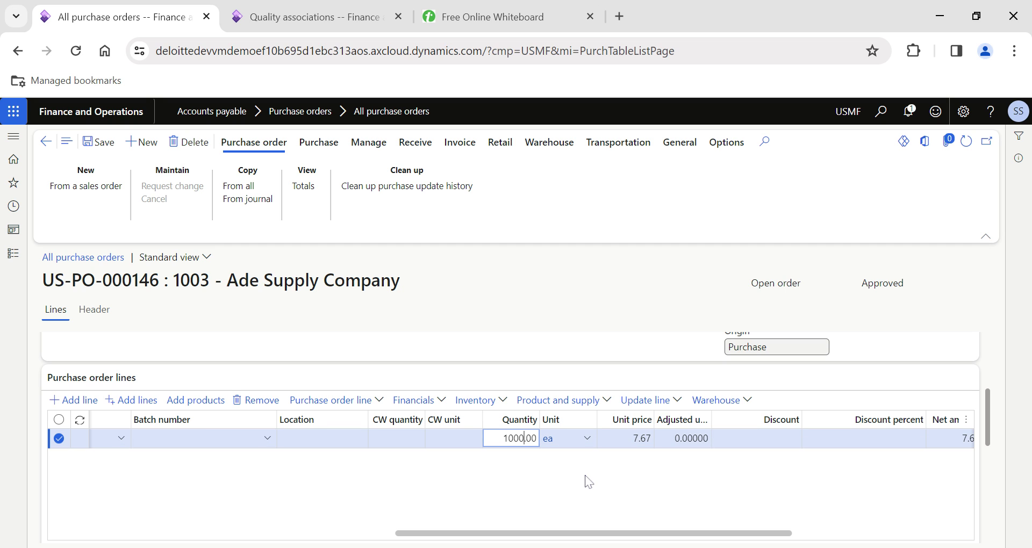
{"action": "type", "text": "000"}
{"action": "key", "text": "Tab"}
{"action": "key", "text": "Tab"}
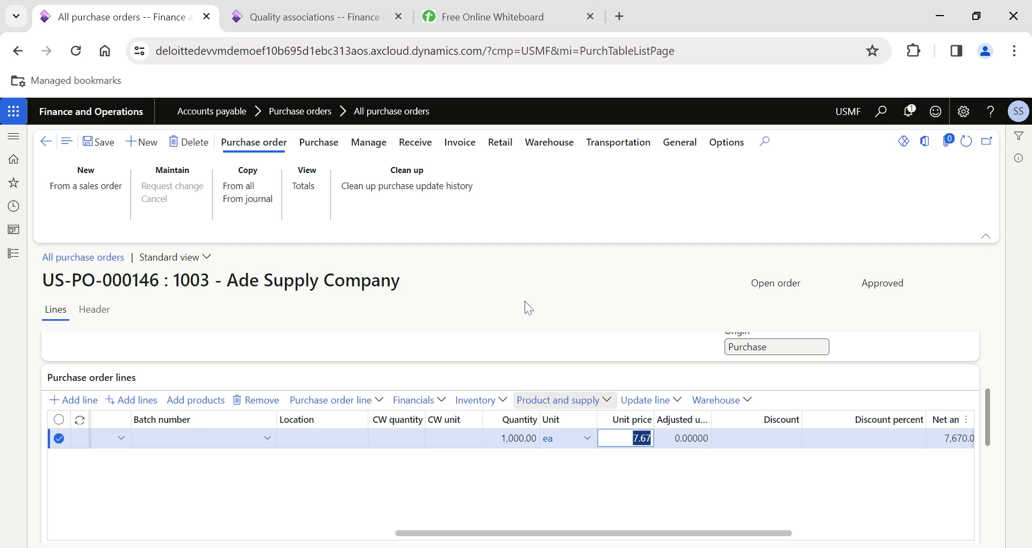
- Confirm the purchase order even though the vendor has not confirmed its latest version
{"action": "left_click", "coordinate": [319, 141]}
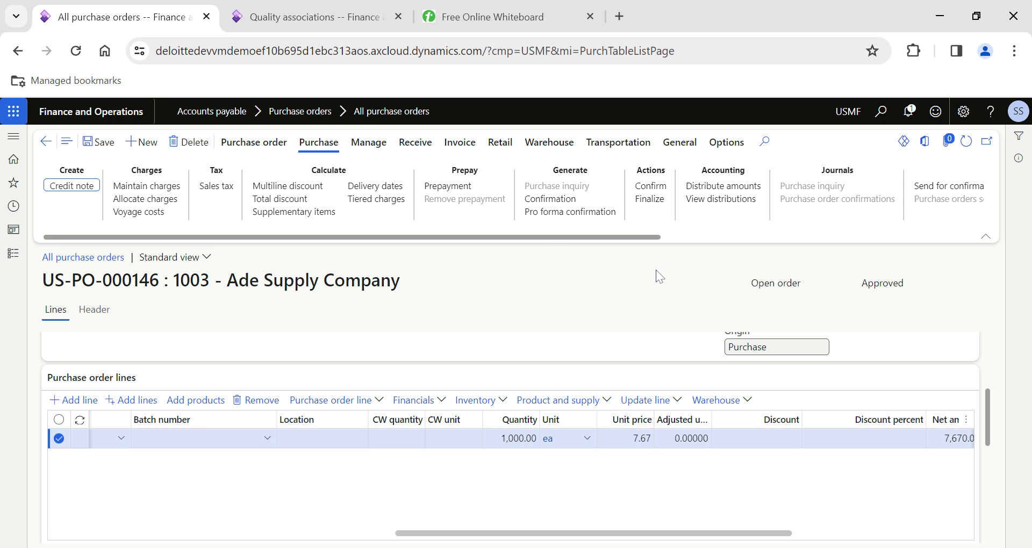
{"action": "left_click", "coordinate": [652, 186]}
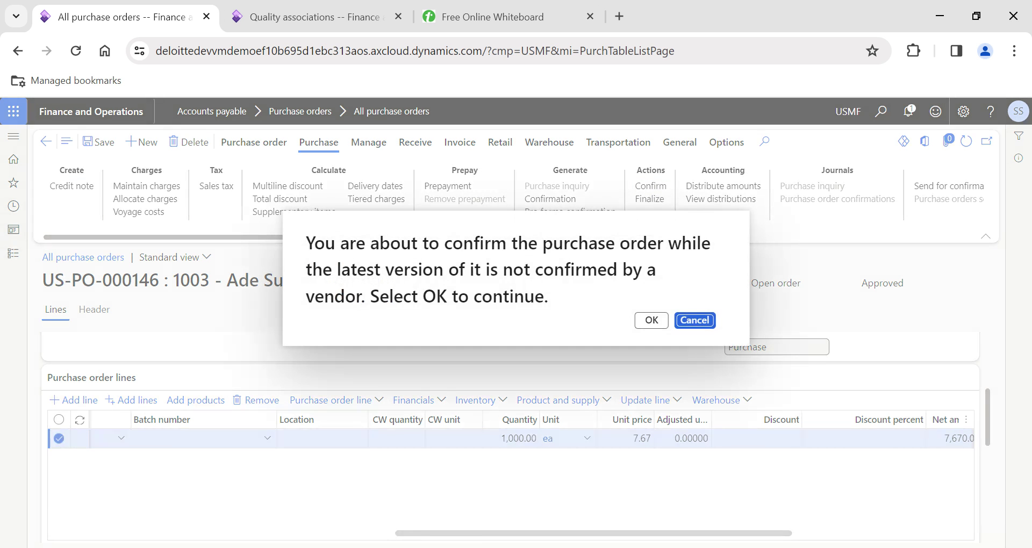
{"action": "left_click", "coordinate": [651, 321]}
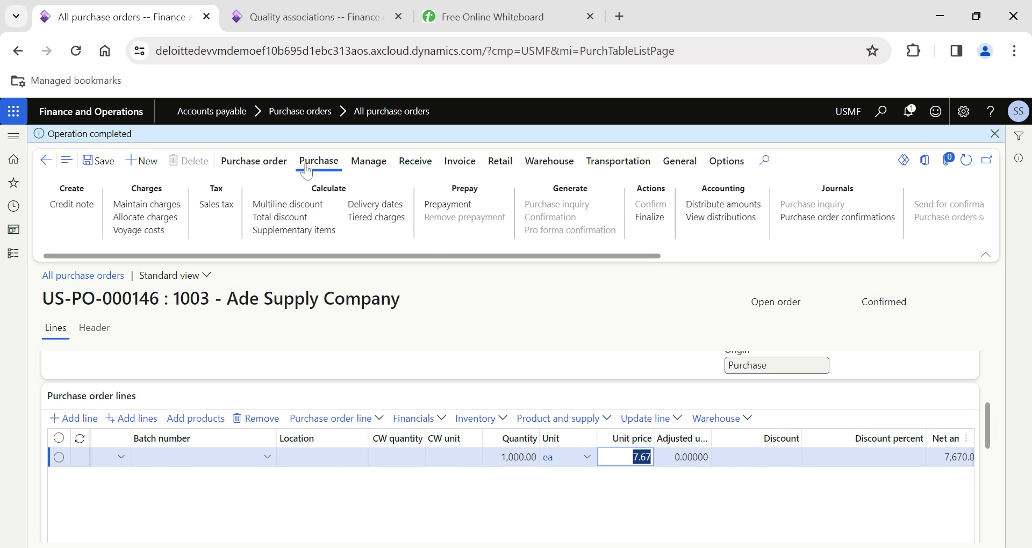
- Check the quality orders linked to the purchase order, then review the association's product receipt event and its execution timing
{"action": "left_click", "coordinate": [413, 166]}
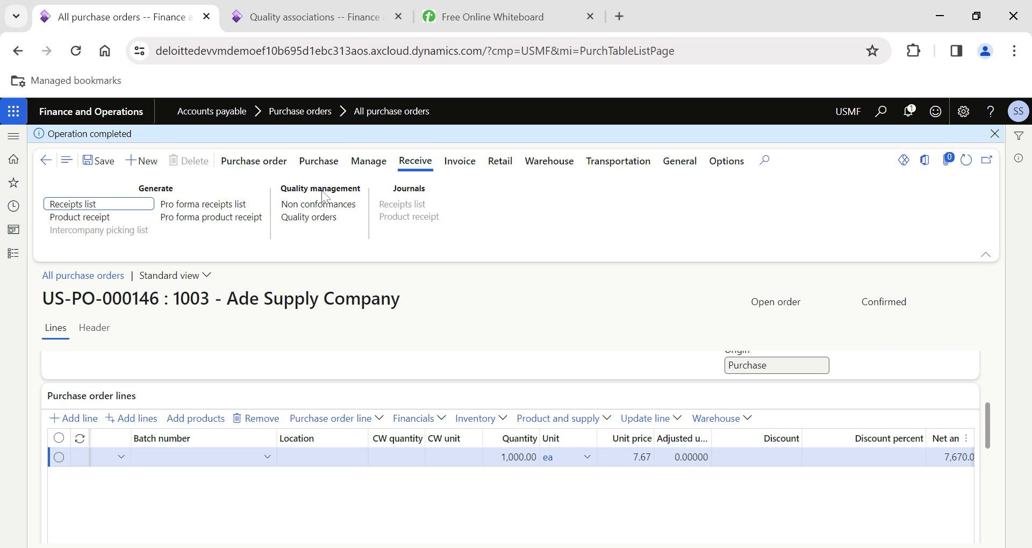
{"action": "left_click", "coordinate": [309, 217]}
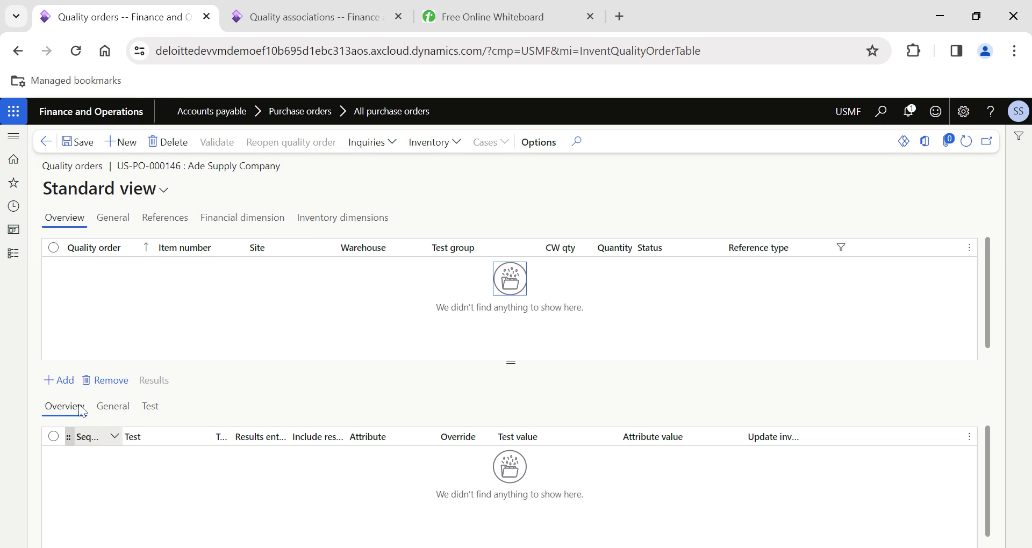
{"action": "left_click", "coordinate": [43, 142]}
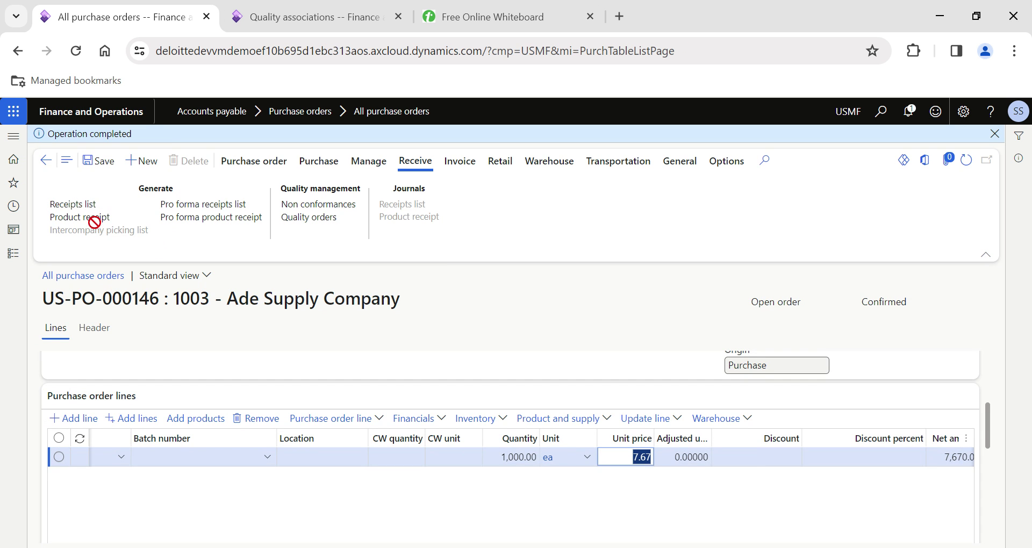
{"action": "left_click", "coordinate": [298, 17]}
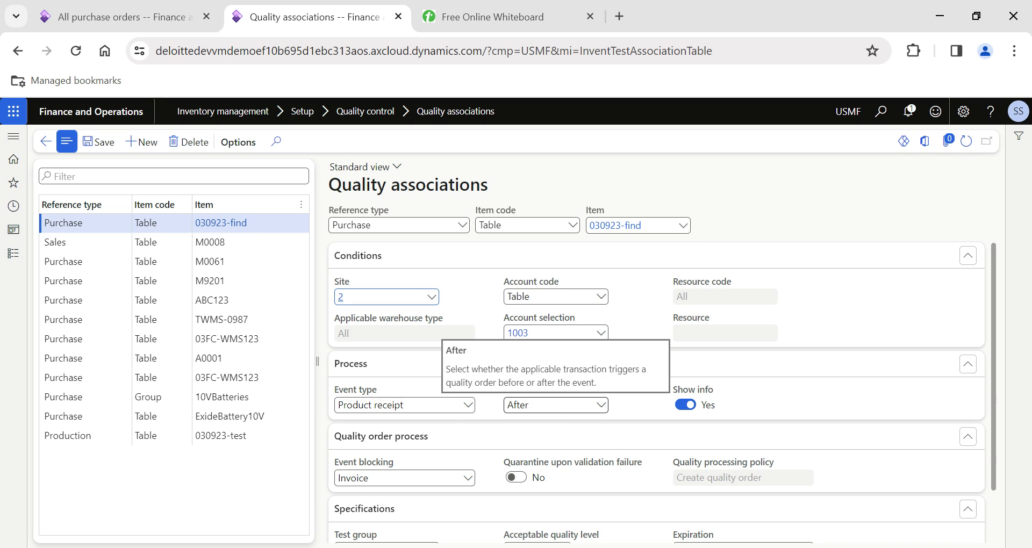
{"action": "left_click", "coordinate": [177, 17]}
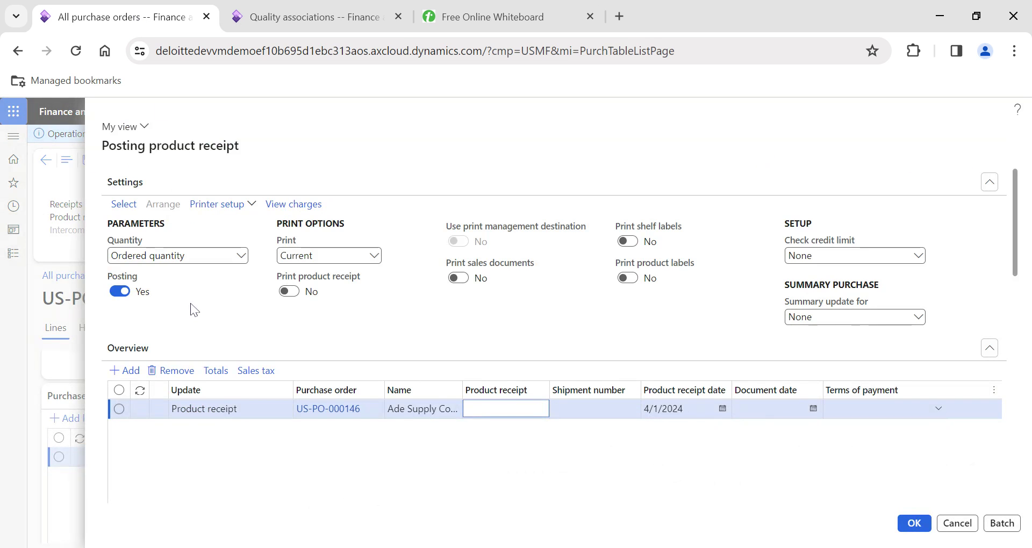
- In the product receipt posting, enter PR-01042024 as the product receipt number for the purchase order
{"action": "scroll", "coordinate": [417, 334], "scroll_direction": "down", "scroll_amount": 3}
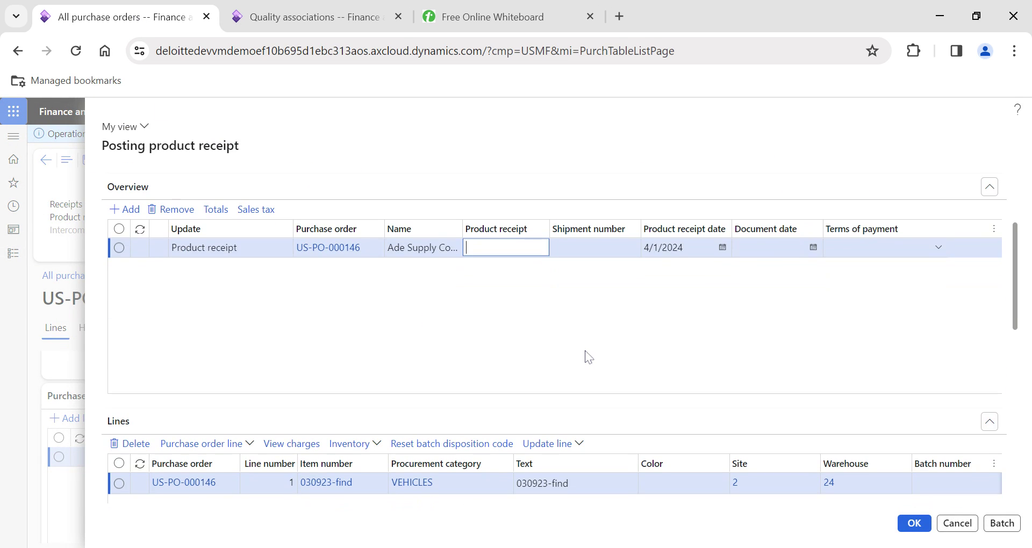
{"action": "scroll", "coordinate": [585, 355], "scroll_direction": "up", "scroll_amount": 2}
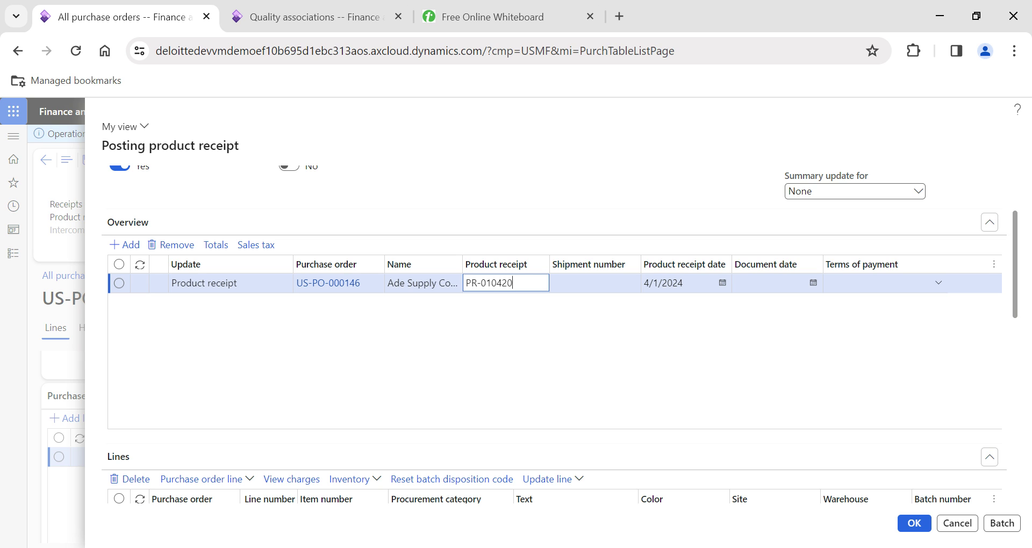
{"action": "left_click", "coordinate": [594, 283]}
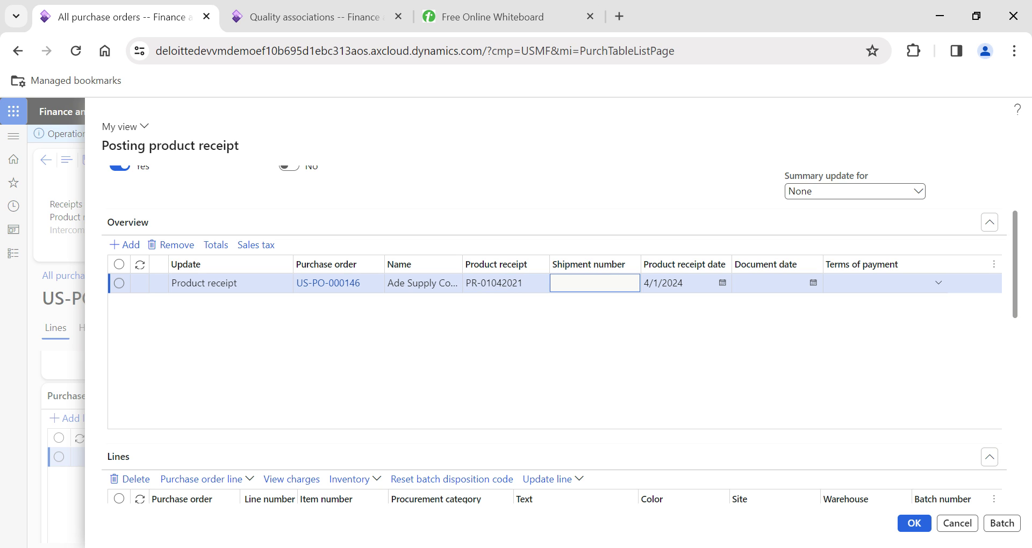
{"action": "left_click", "coordinate": [505, 283]}
{"action": "key", "text": "Tab"}
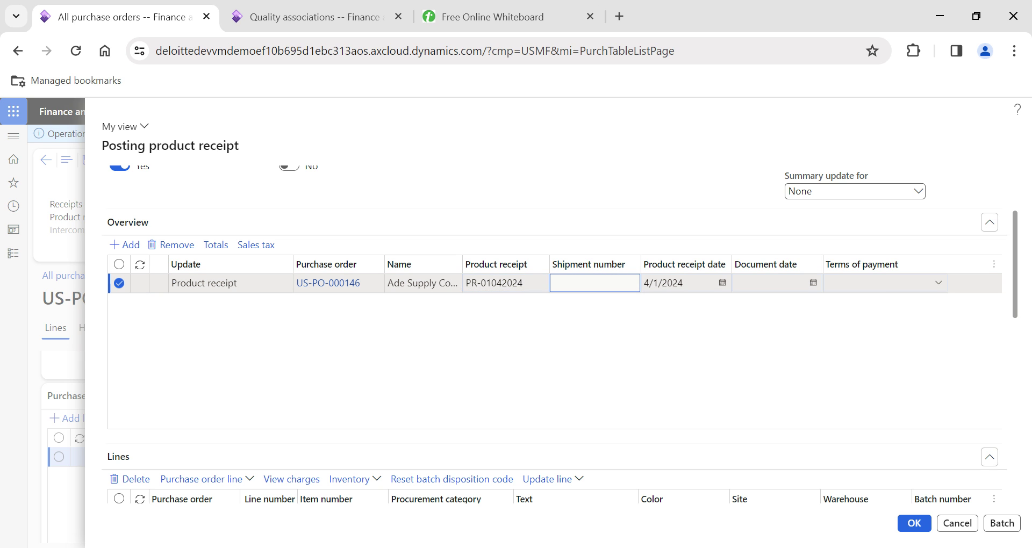
- Register a quantity of 100 for the 030923-find line at site 2, warehouse 24, and return to the product receipt posting
{"action": "scroll", "coordinate": [568, 347], "scroll_direction": "down", "scroll_amount": 3}
{"action": "left_click", "coordinate": [572, 350]}
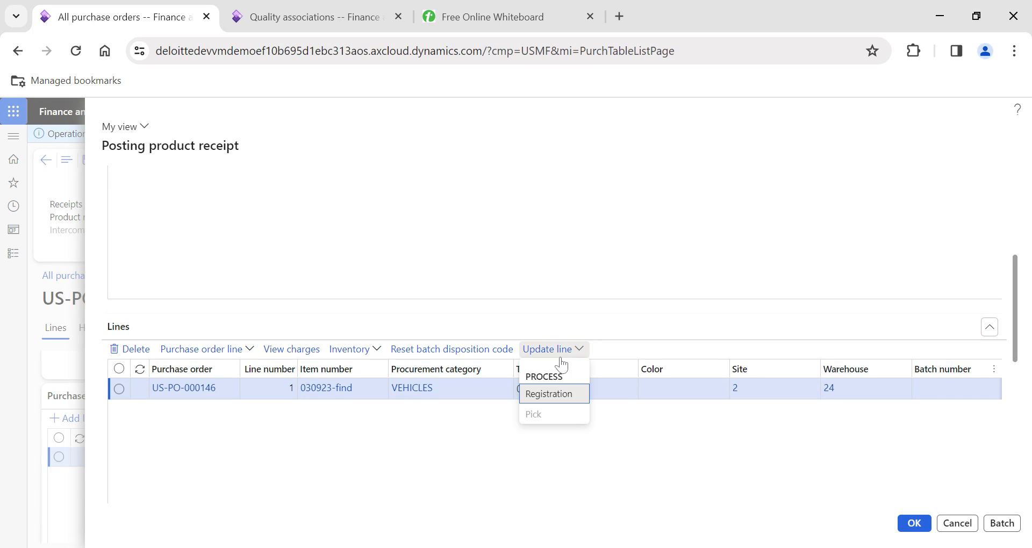
{"action": "left_click", "coordinate": [540, 393]}
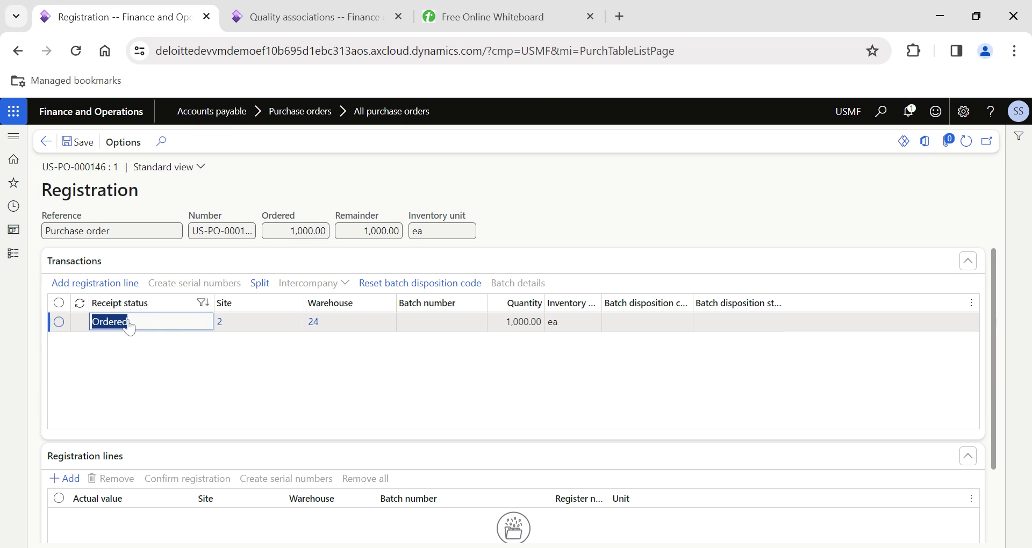
{"action": "left_click", "coordinate": [95, 283]}
{"action": "scroll", "coordinate": [334, 338], "scroll_direction": "down", "scroll_amount": 2}
{"action": "left_click", "coordinate": [595, 424]}
{"action": "type", "text": "100"}
{"action": "key", "text": "Tab"}
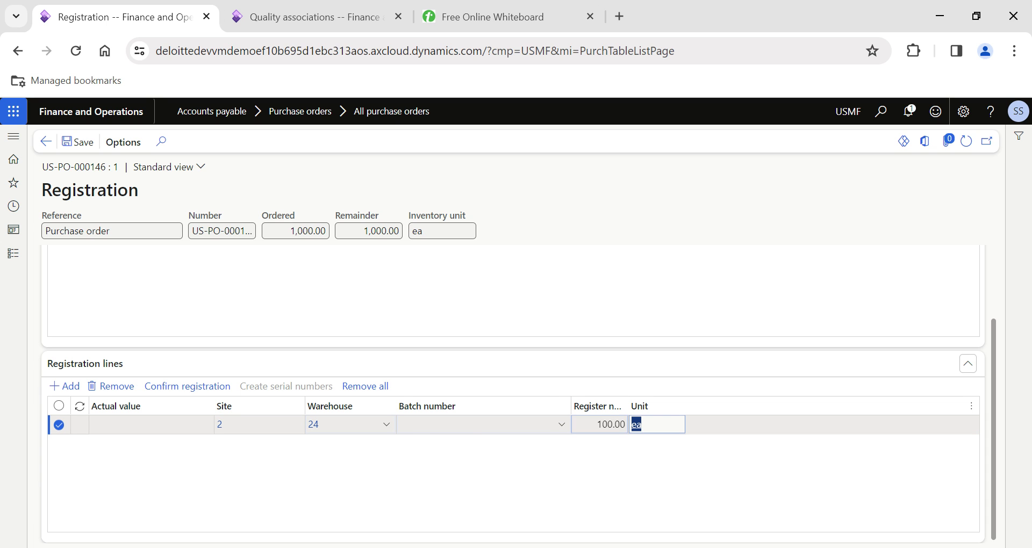
{"action": "left_click", "coordinate": [182, 393]}
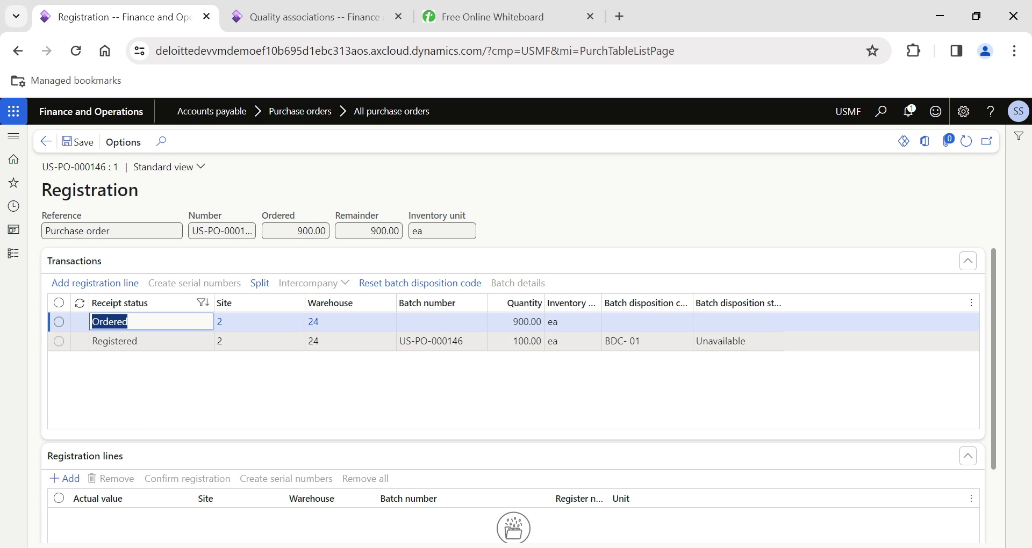
{"action": "left_click", "coordinate": [48, 143]}
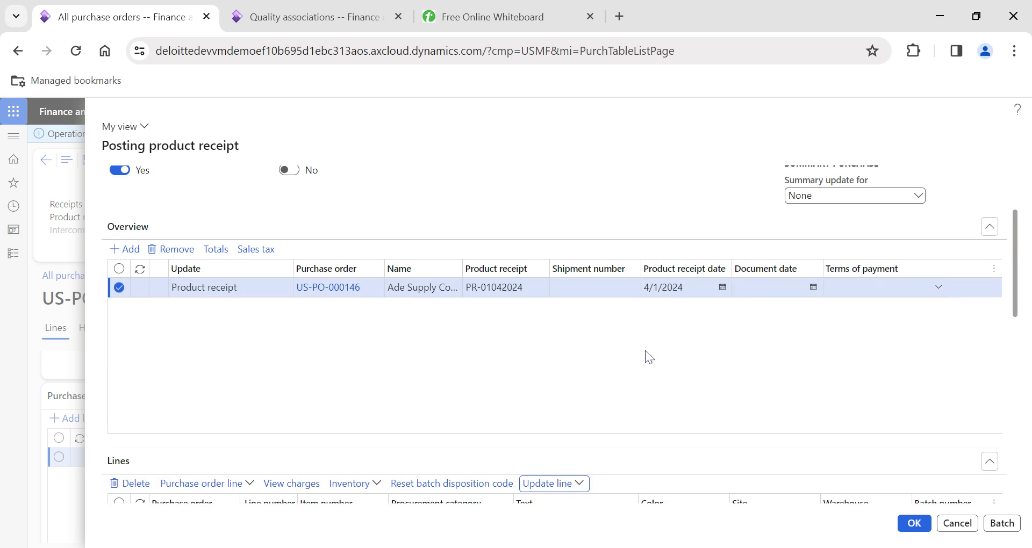
- Cancel the product receipt posting and check the purchase order's quality orders after the registration
{"action": "scroll", "coordinate": [649, 357], "scroll_direction": "down", "scroll_amount": 3}
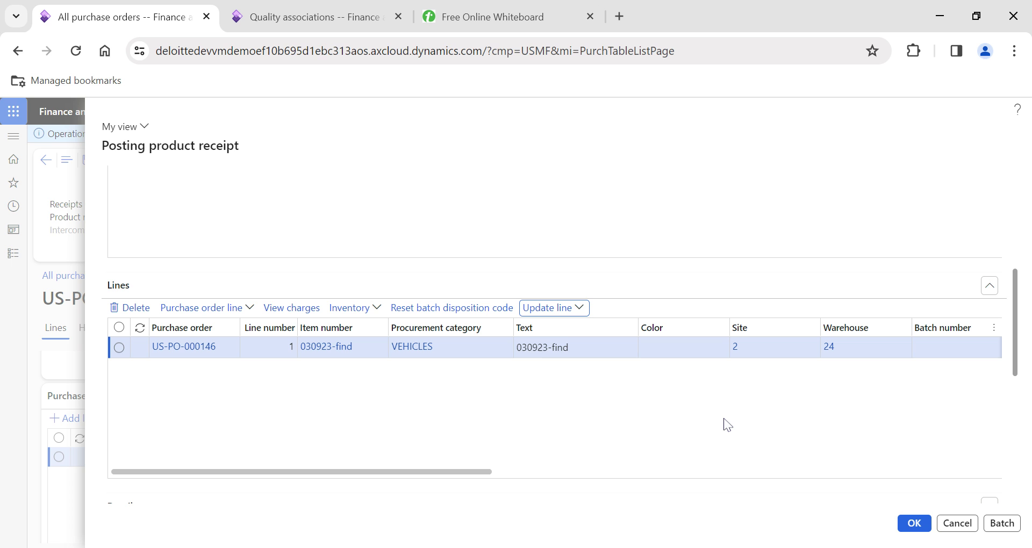
{"action": "scroll", "coordinate": [629, 431], "scroll_direction": "up", "scroll_amount": 3}
{"action": "left_click", "coordinate": [952, 518]}
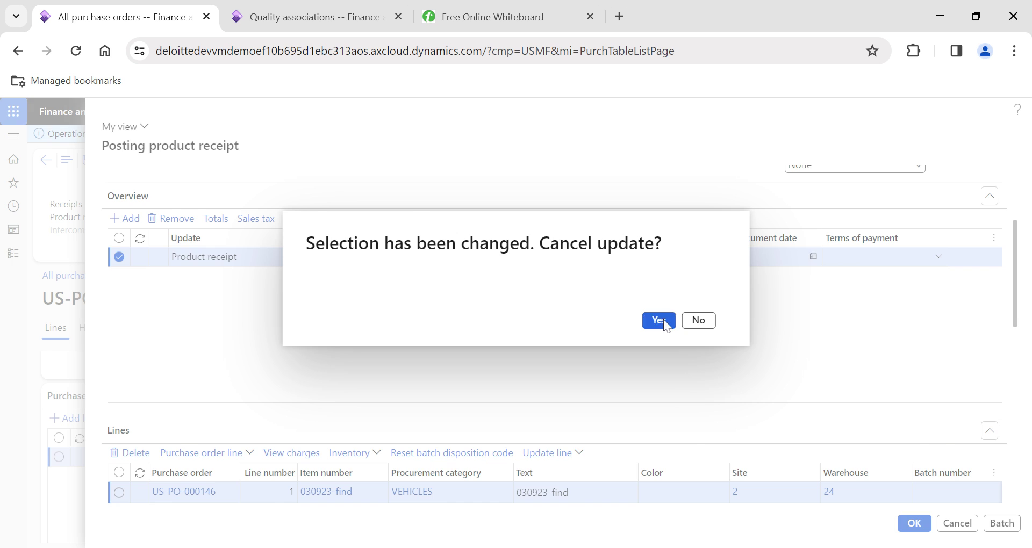
{"action": "left_click", "coordinate": [660, 321]}
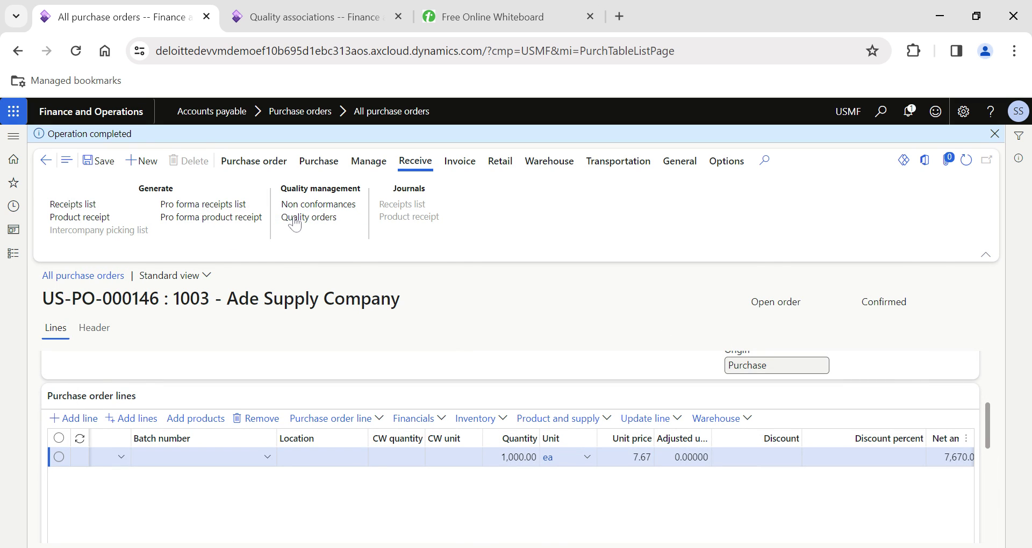
{"action": "left_click", "coordinate": [295, 218]}
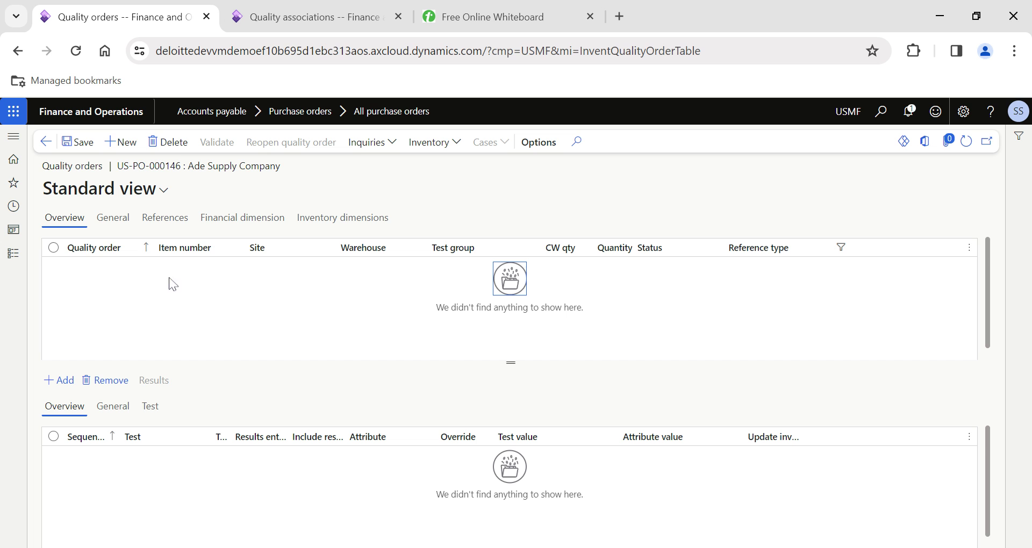
{"action": "left_click", "coordinate": [46, 142]}
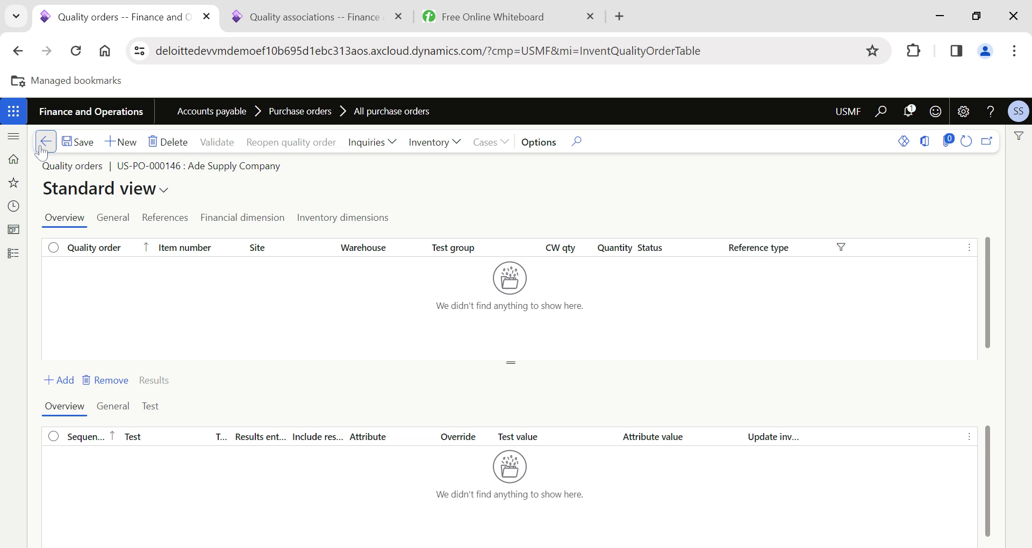
- Review the event type options in the 030923-find quality association, then recheck the purchase order's quality orders
{"action": "left_click", "coordinate": [293, 22]}
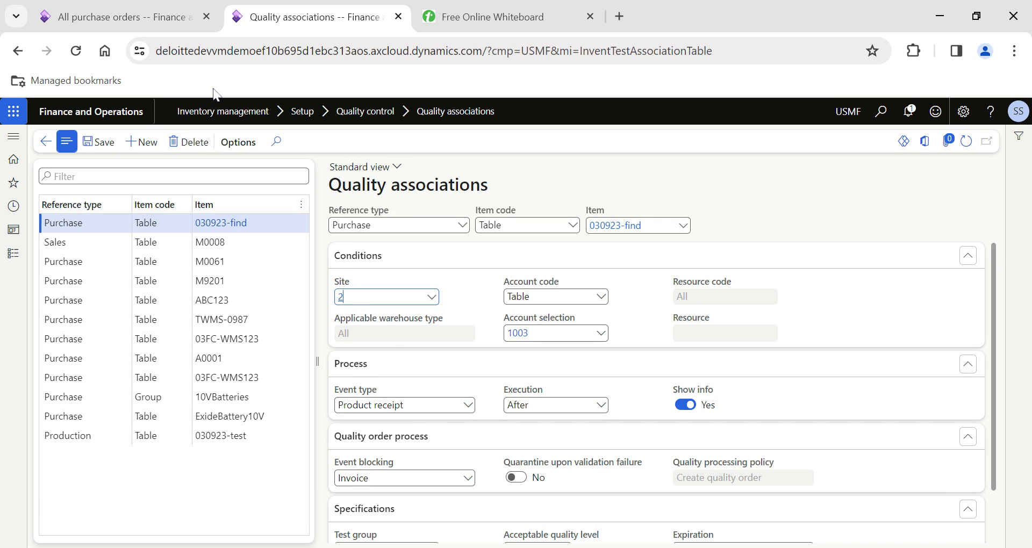
{"action": "left_click", "coordinate": [467, 406]}
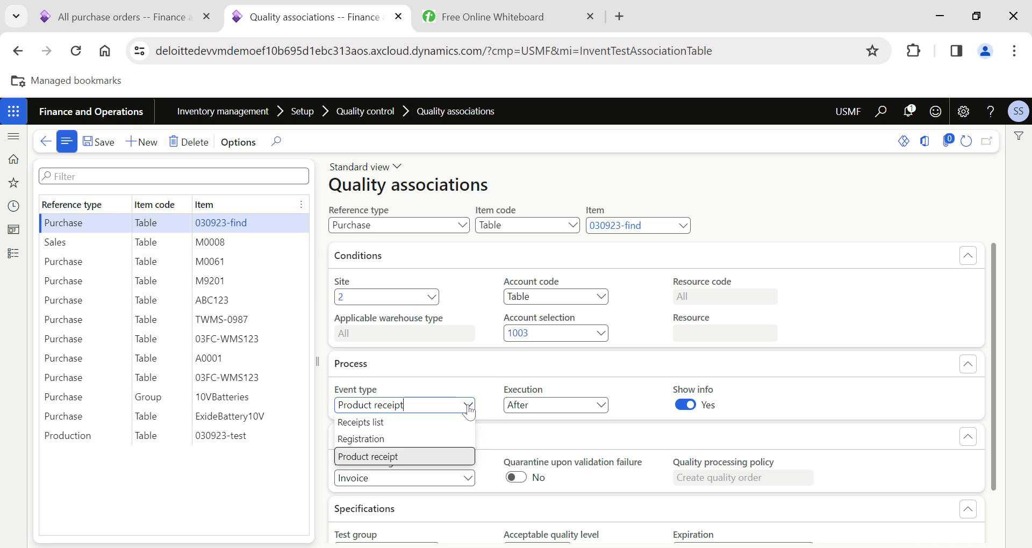
{"action": "left_click", "coordinate": [386, 306]}
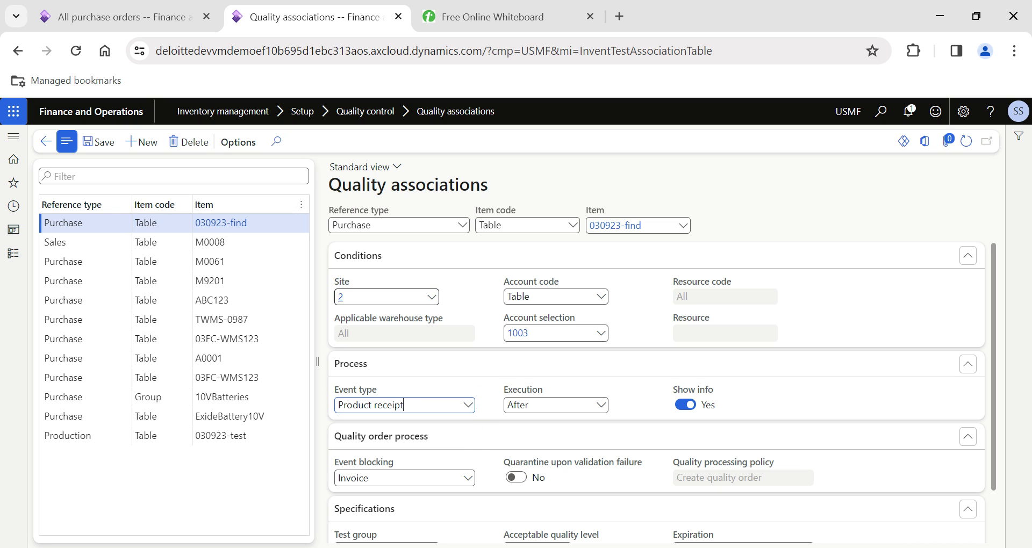
{"action": "left_click", "coordinate": [133, 15]}
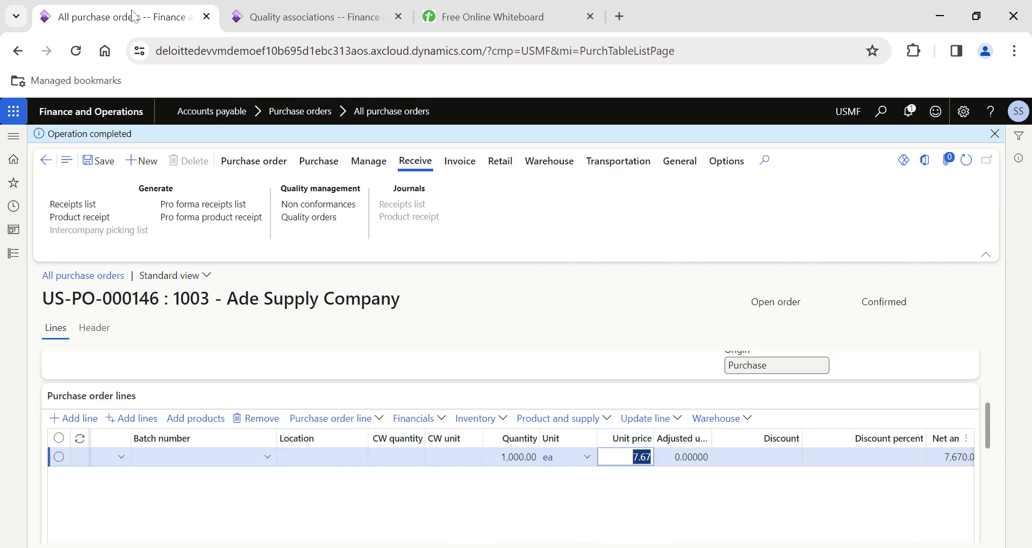
{"action": "left_click", "coordinate": [297, 220]}
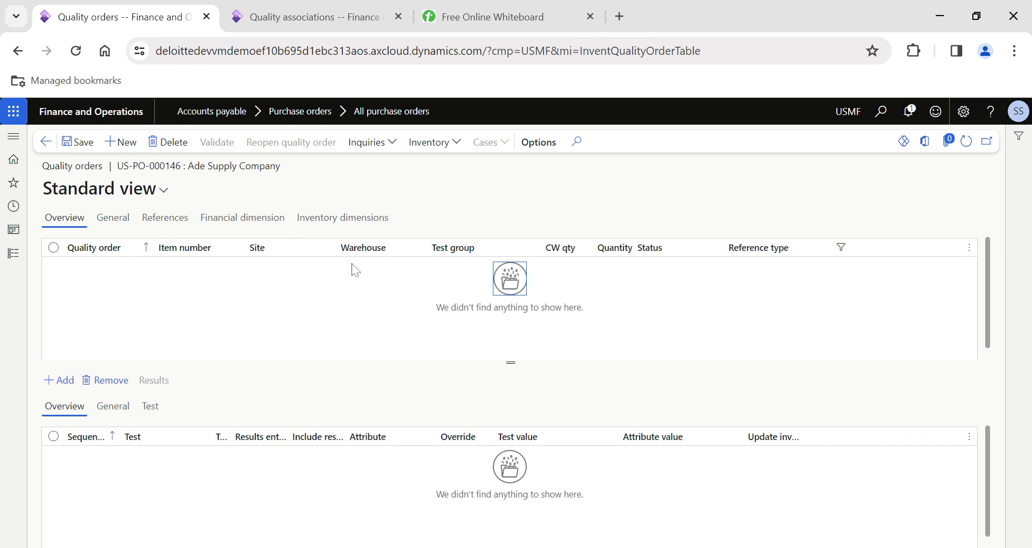
{"action": "left_click", "coordinate": [45, 141]}
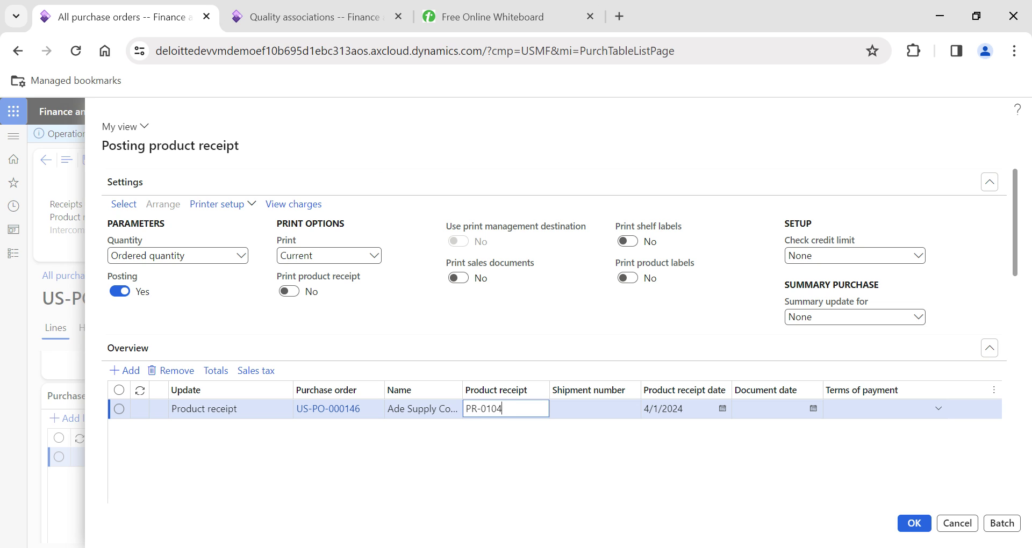
{"action": "type", "text": "1"}
{"action": "key", "text": "Tab"}
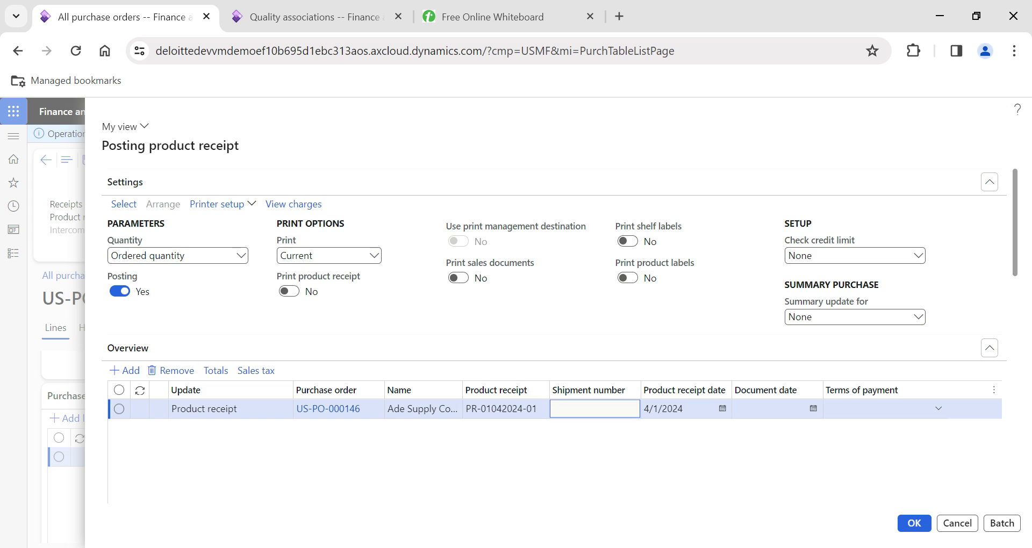
- Review the registration transactions of the line at site 2, warehouse 24, and return to the product receipt posting
{"action": "scroll", "coordinate": [704, 351], "scroll_direction": "down", "scroll_amount": 5}
{"action": "scroll", "coordinate": [715, 354], "scroll_direction": "right", "scroll_amount": 3}
{"action": "scroll", "coordinate": [720, 355], "scroll_direction": "right", "scroll_amount": 4}
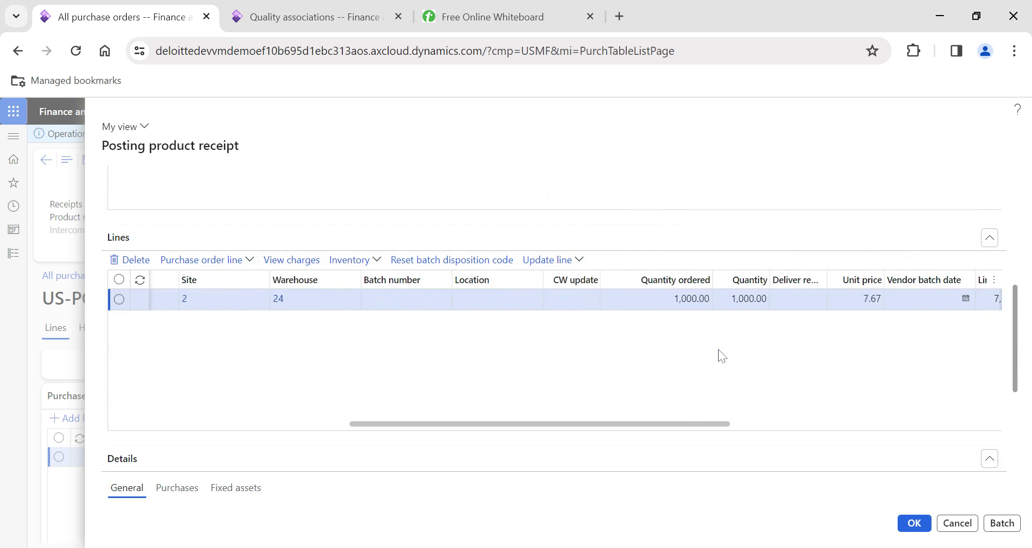
{"action": "left_click", "coordinate": [581, 268]}
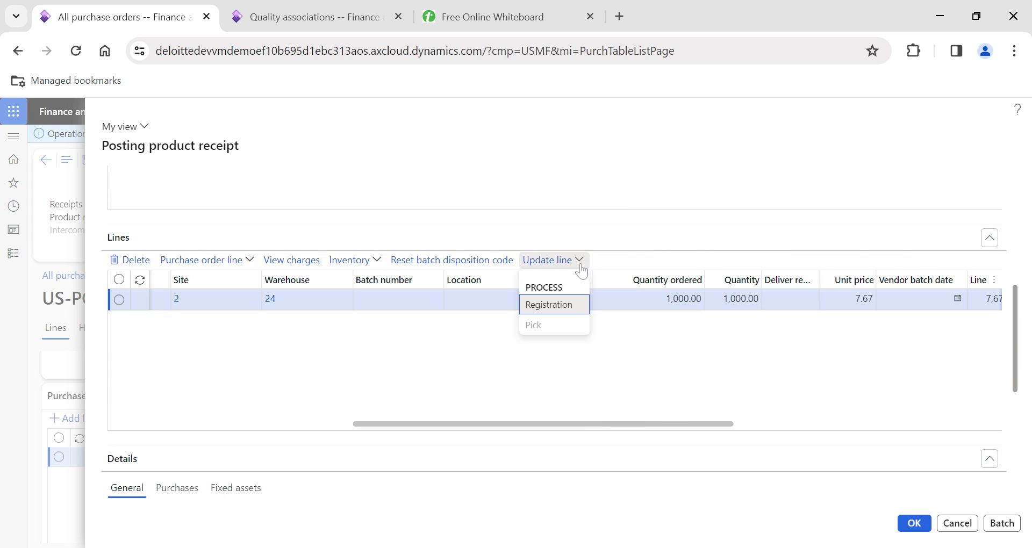
{"action": "left_click", "coordinate": [549, 304]}
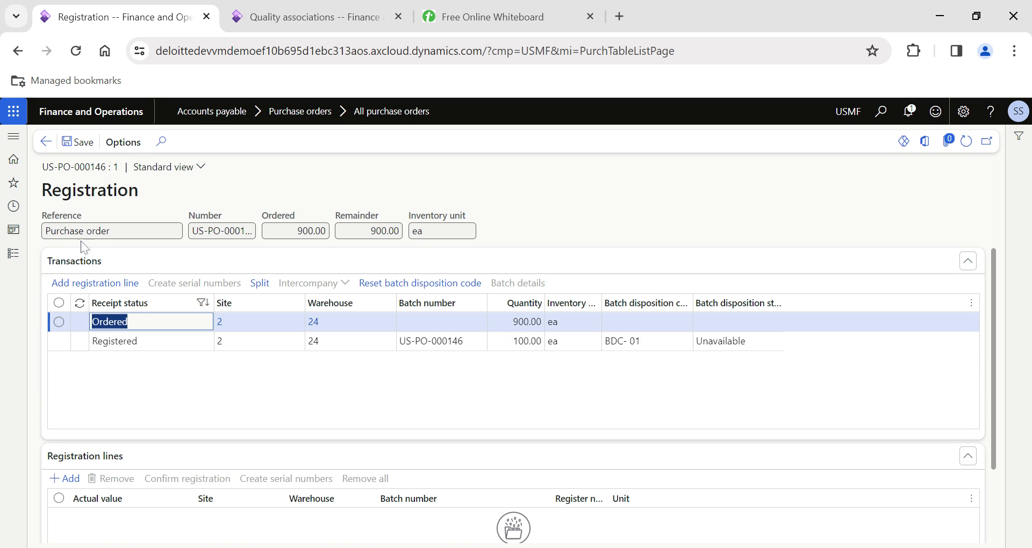
{"action": "left_click", "coordinate": [46, 140]}
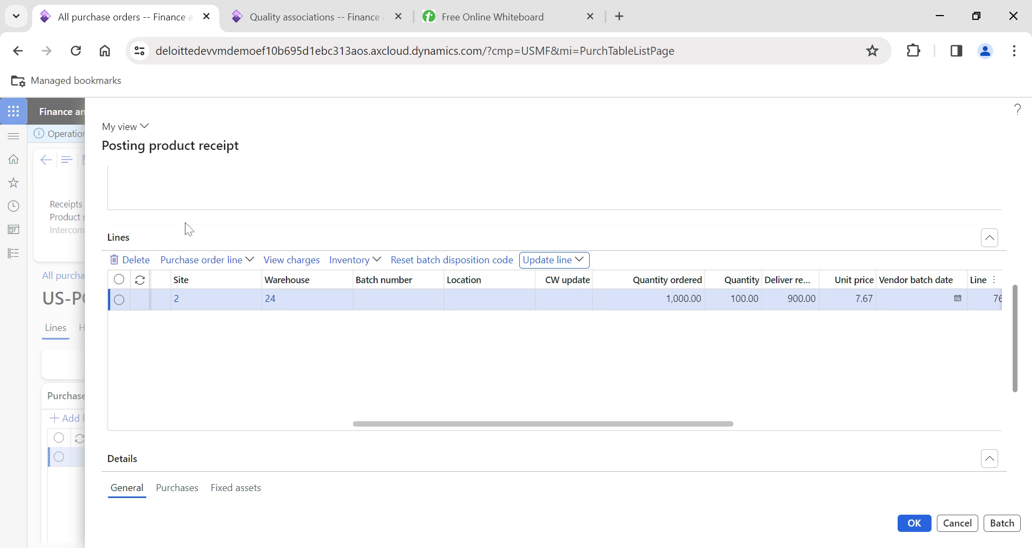
- Set the posting's quantity parameter to Registered quantity and post the product receipt
{"action": "left_click", "coordinate": [242, 258]}
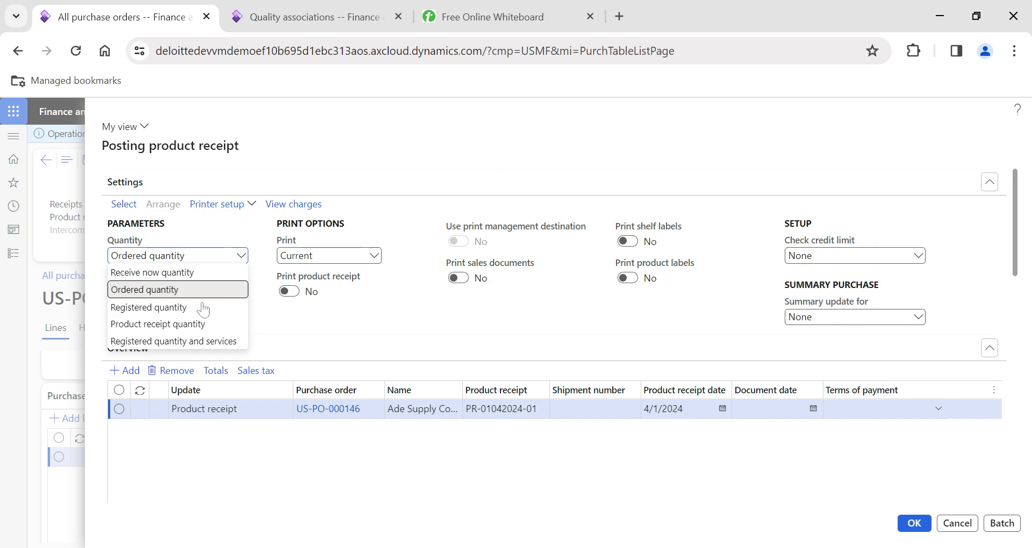
{"action": "left_click", "coordinate": [167, 308]}
{"action": "scroll", "coordinate": [423, 329], "scroll_direction": "down", "scroll_amount": 4}
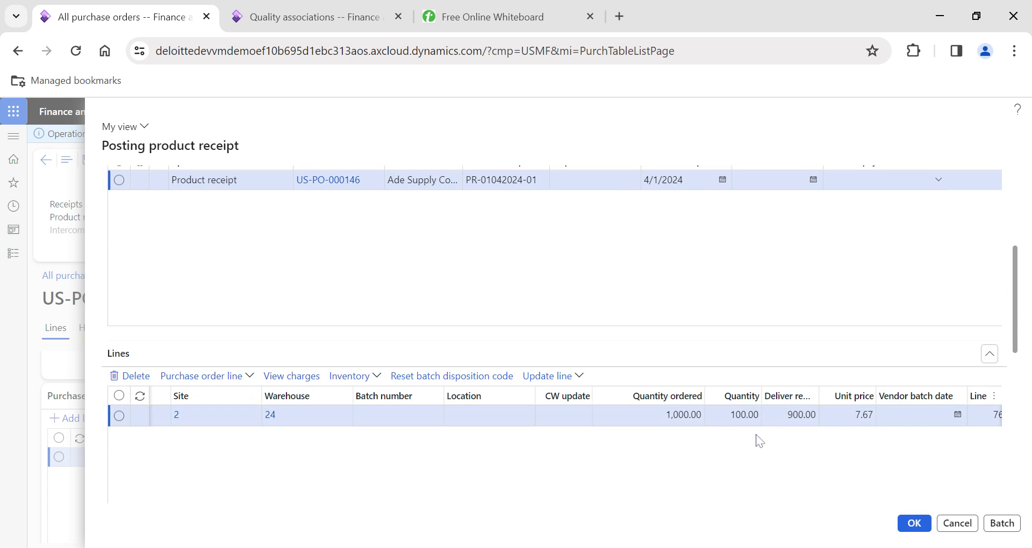
{"action": "scroll", "coordinate": [753, 437], "scroll_direction": "right", "scroll_amount": 2}
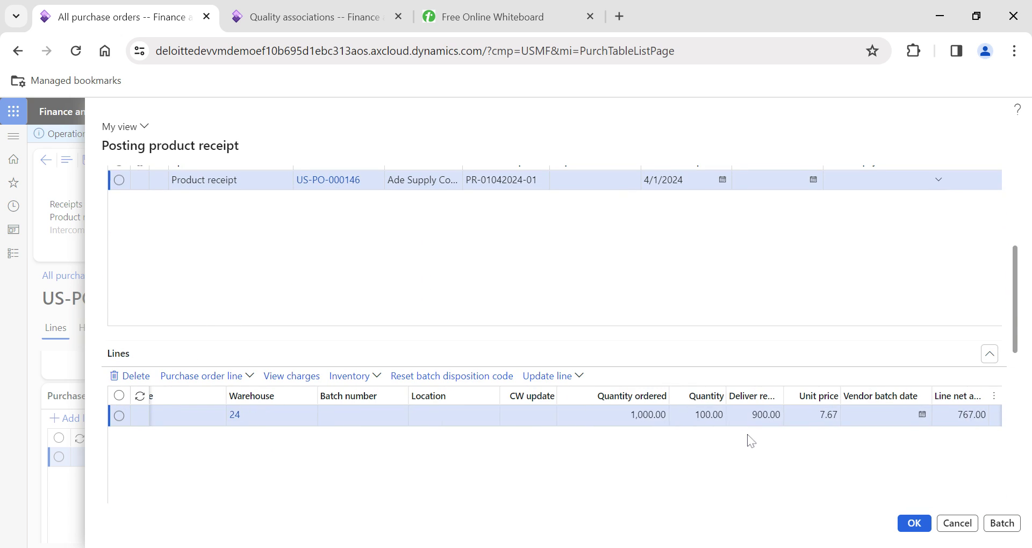
{"action": "left_click", "coordinate": [914, 523]}
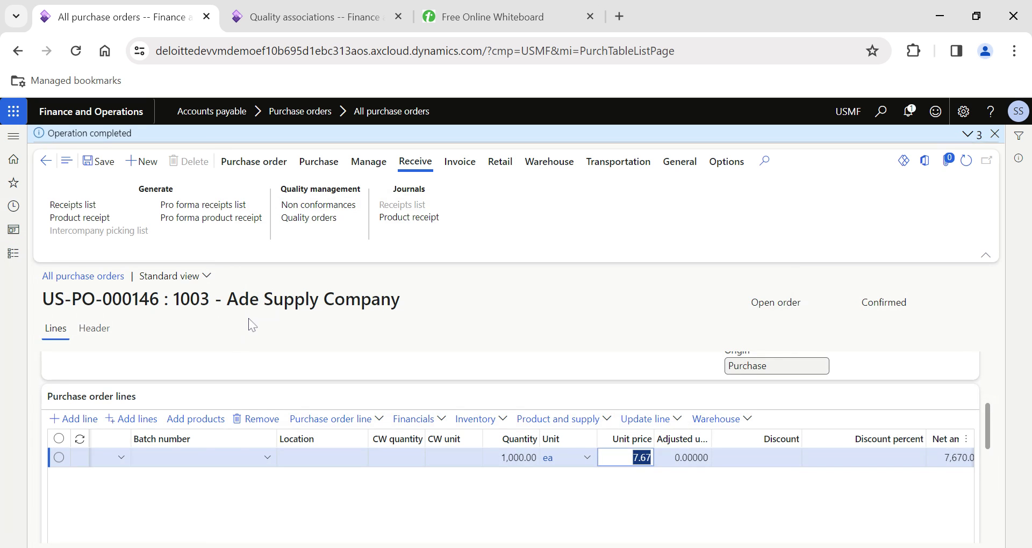
- Check the received quantity on the purchase order's product receipt journal line, then return to the purchase order
{"action": "left_click", "coordinate": [409, 217]}
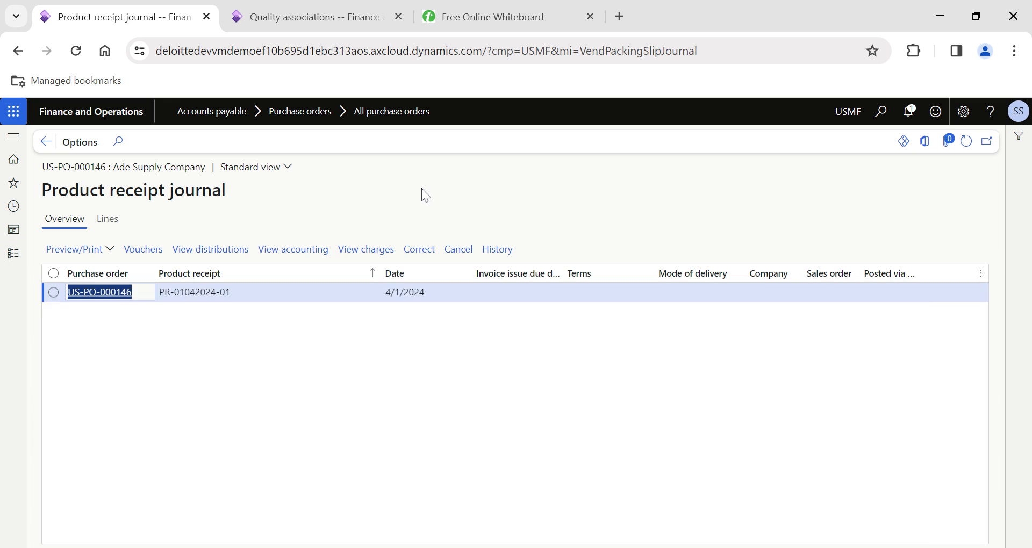
{"action": "left_click", "coordinate": [120, 225]}
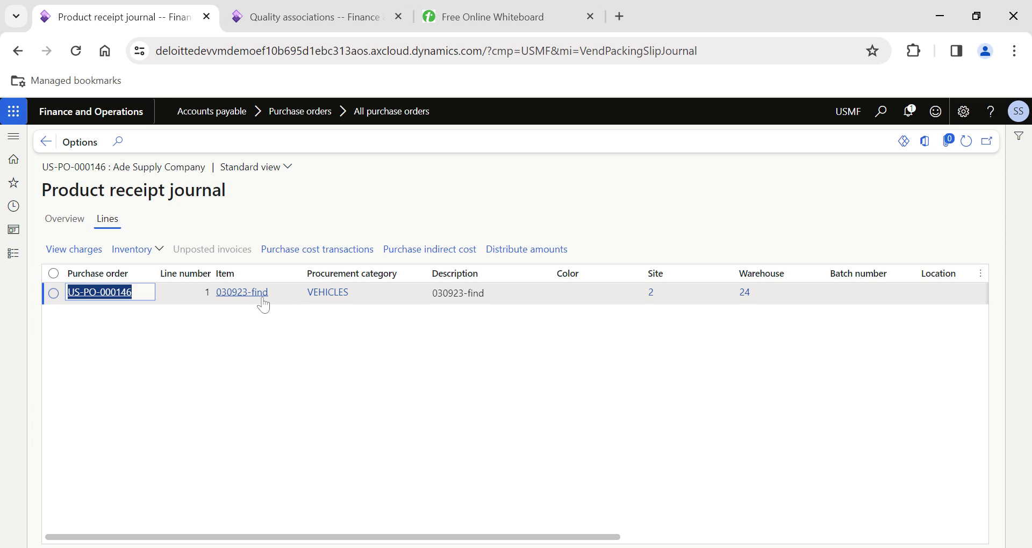
{"action": "scroll", "coordinate": [392, 338], "scroll_direction": "right", "scroll_amount": 5}
{"action": "left_click", "coordinate": [499, 292]}
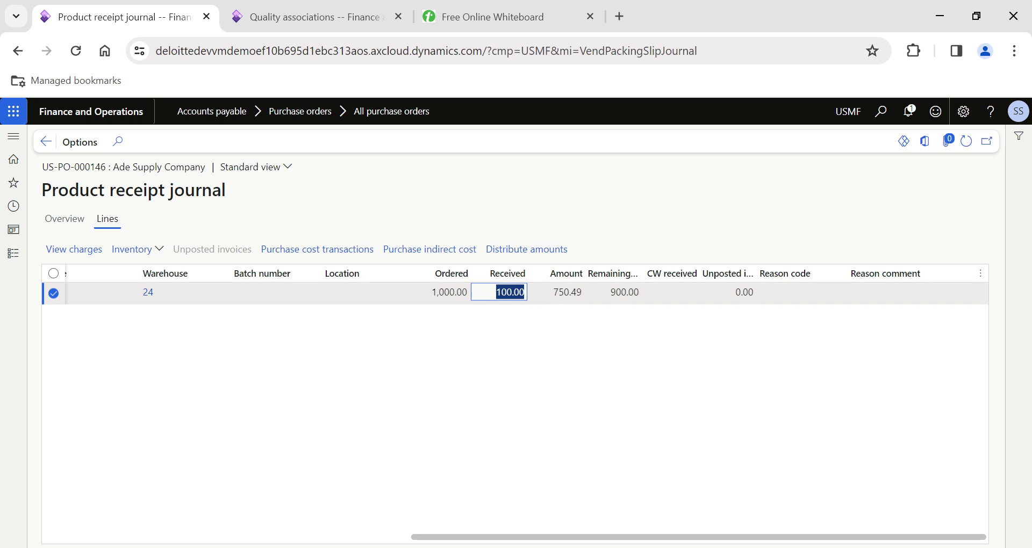
{"action": "left_click", "coordinate": [63, 225]}
{"action": "left_click", "coordinate": [46, 142]}
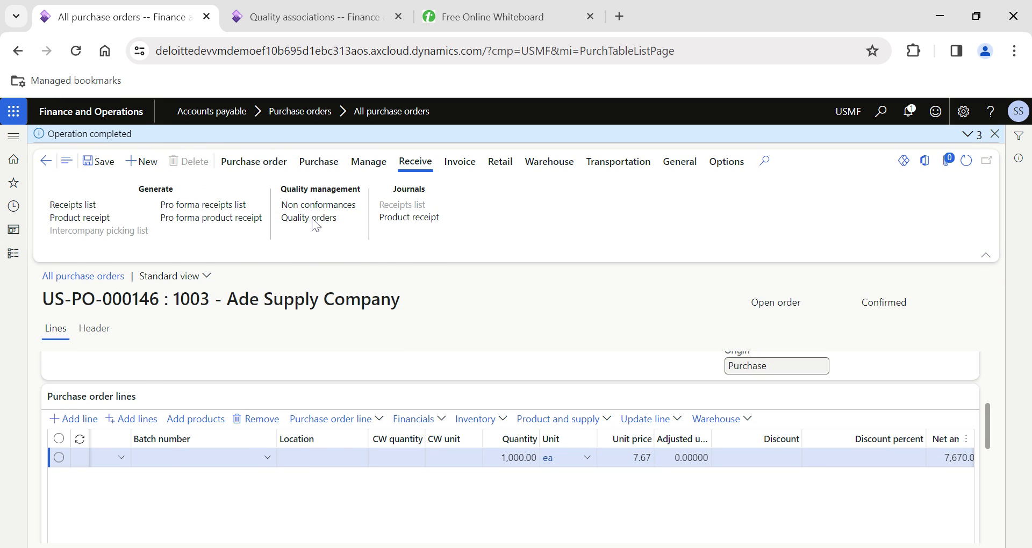
- Examine the purchase order's quality order and compare its quantity with the association's 10%FB item sampling
{"action": "left_click", "coordinate": [314, 219]}
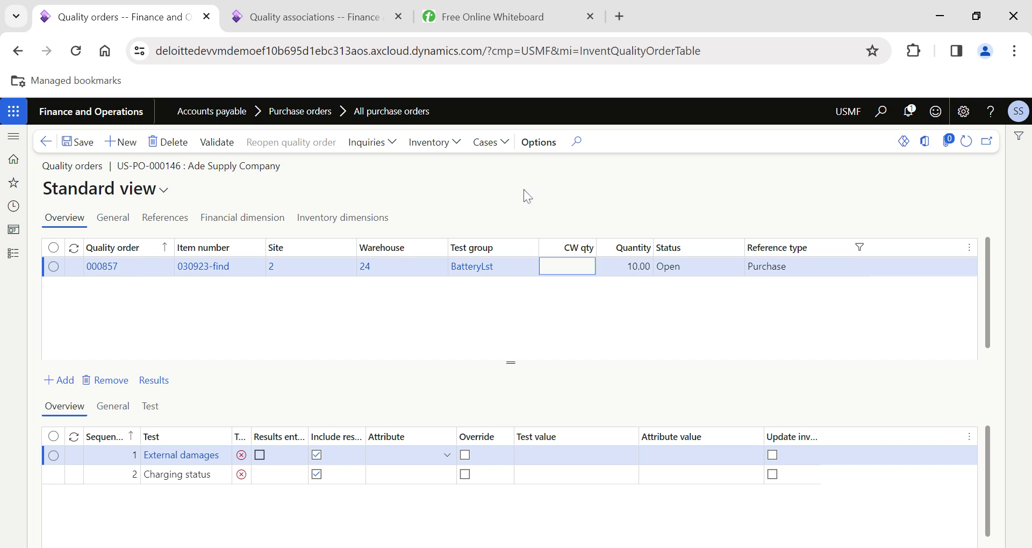
{"action": "left_click", "coordinate": [332, 22]}
{"action": "scroll", "coordinate": [495, 431], "scroll_direction": "down", "scroll_amount": 1}
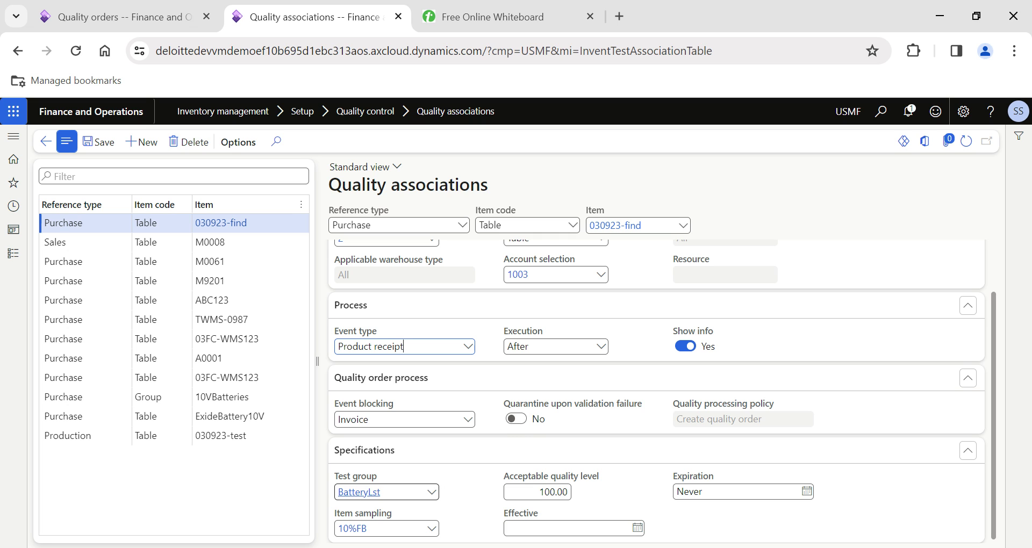
{"action": "left_click", "coordinate": [353, 529]}
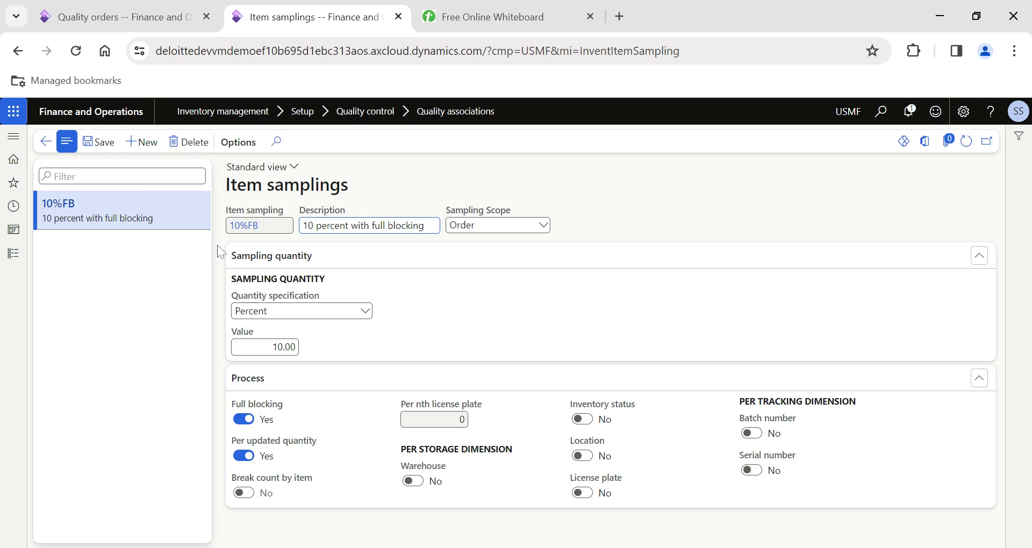
{"action": "left_click", "coordinate": [45, 147]}
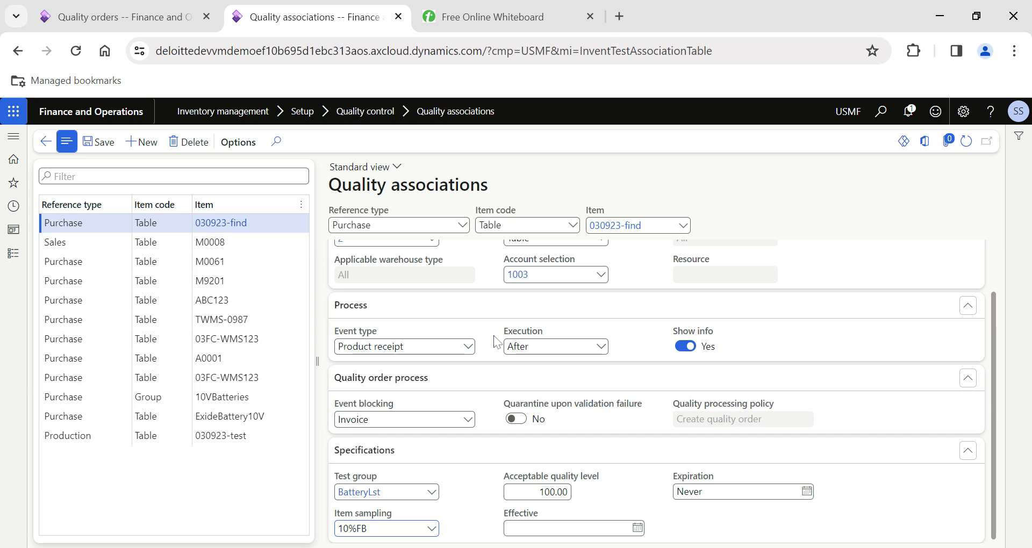
{"action": "left_click", "coordinate": [121, 17]}
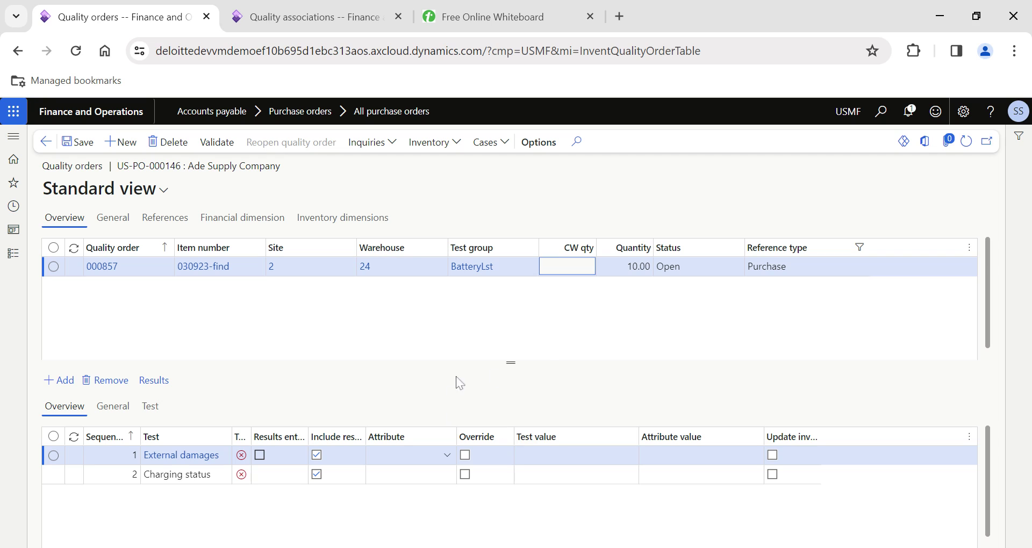
{"action": "left_click", "coordinate": [582, 291]}
{"action": "left_click", "coordinate": [46, 142]}
- Check the quality association's event blocking setting, then create a vendor invoice from the purchase order
{"action": "left_click", "coordinate": [286, 21]}
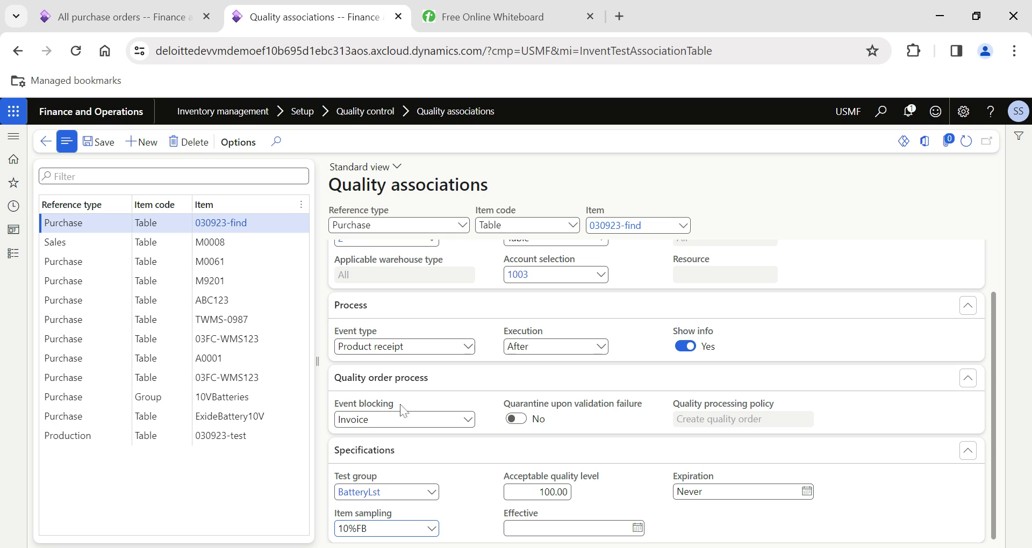
{"action": "mouse_move", "coordinate": [403, 406]}
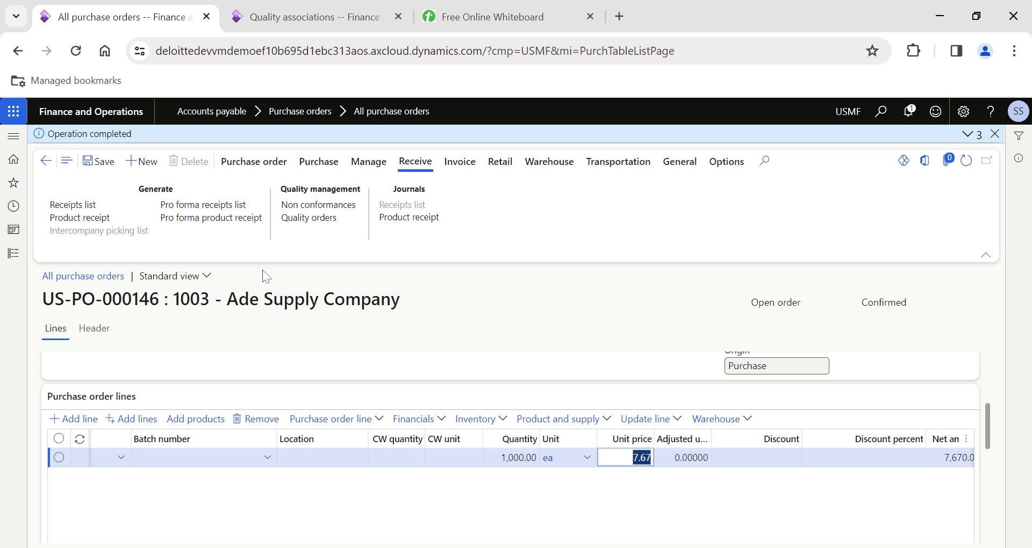
{"action": "left_click", "coordinate": [457, 162]}
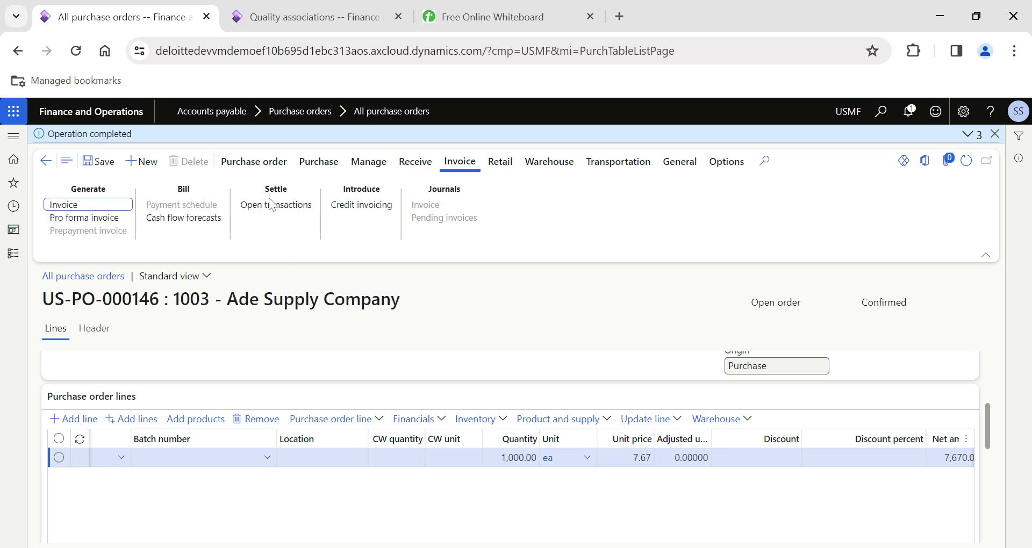
{"action": "left_click", "coordinate": [60, 208]}
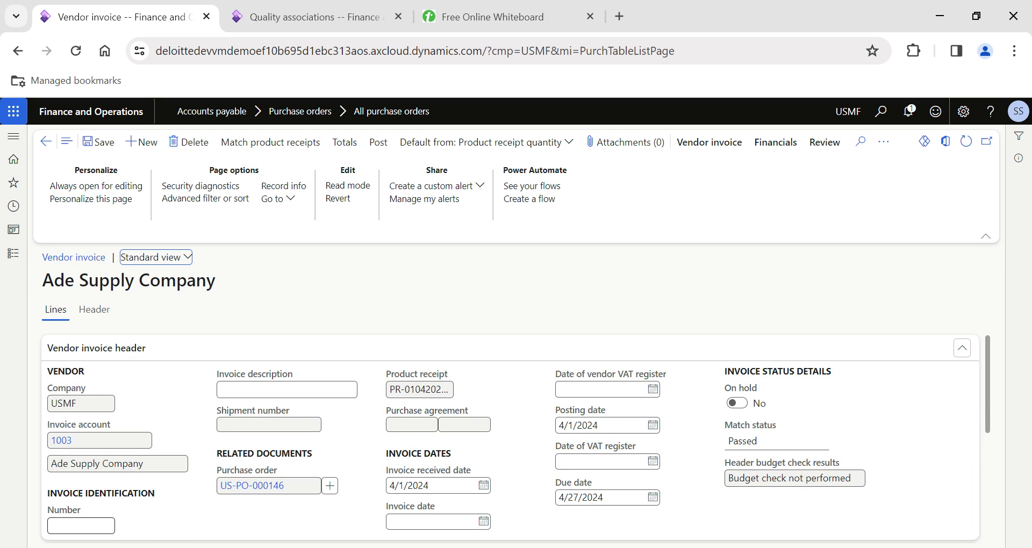
- Set the vendor invoice number to IN- 040124-01 and the invoice date to 4/1/2024
{"action": "scroll", "coordinate": [172, 530], "scroll_direction": "down", "scroll_amount": 1}
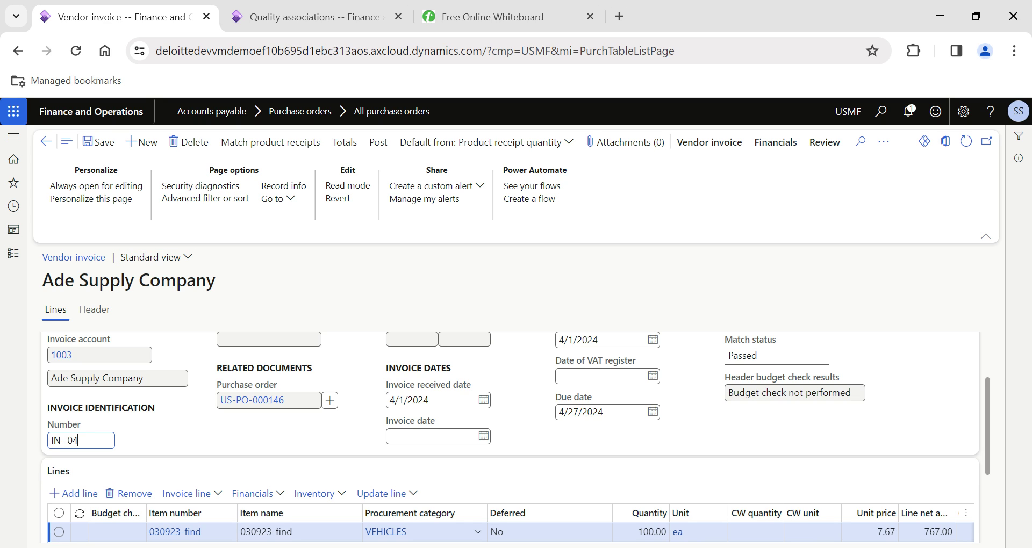
{"action": "type", "text": "-01"}
{"action": "key", "text": "Tab"}
{"action": "left_click", "coordinate": [483, 521]}
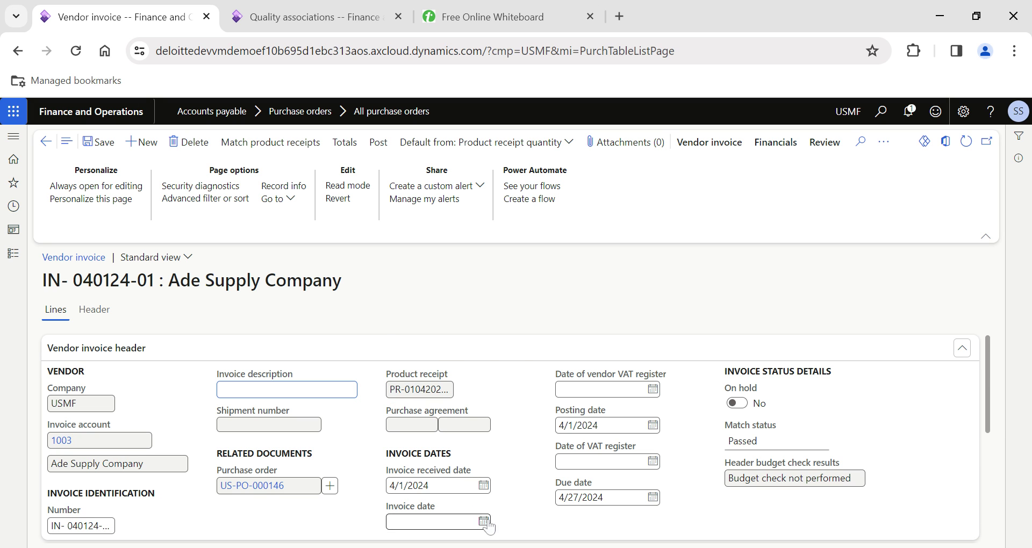
{"action": "left_click", "coordinate": [429, 403]}
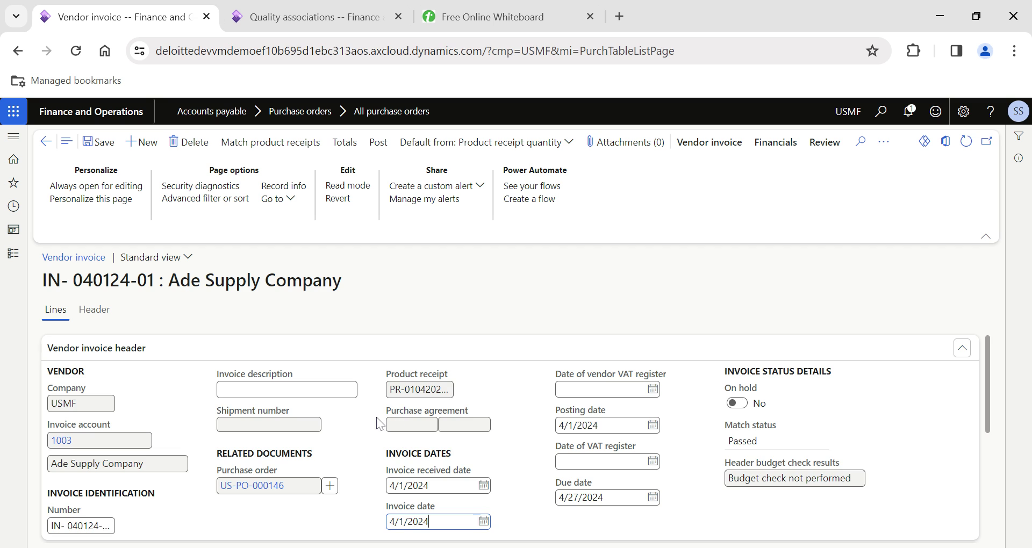
- Try to post the vendor invoice, then compare the posting message with the event blocking in the quality association
{"action": "scroll", "coordinate": [379, 425], "scroll_direction": "down", "scroll_amount": 5}
{"action": "scroll", "coordinate": [486, 441], "scroll_direction": "up", "scroll_amount": 5}
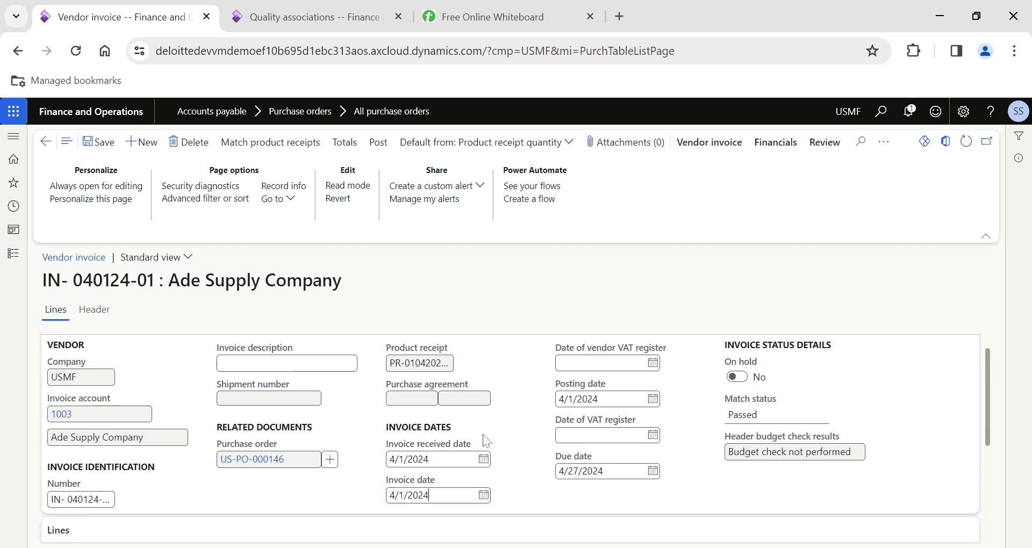
{"action": "left_click", "coordinate": [378, 142]}
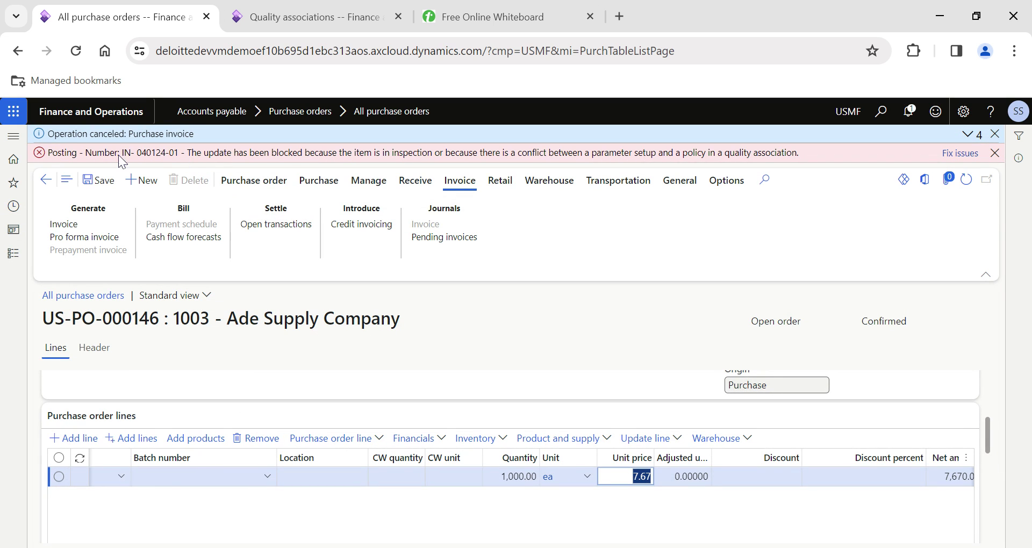
{"action": "left_click_drag", "start_coordinate": [188, 152], "coordinate": [439, 161]}
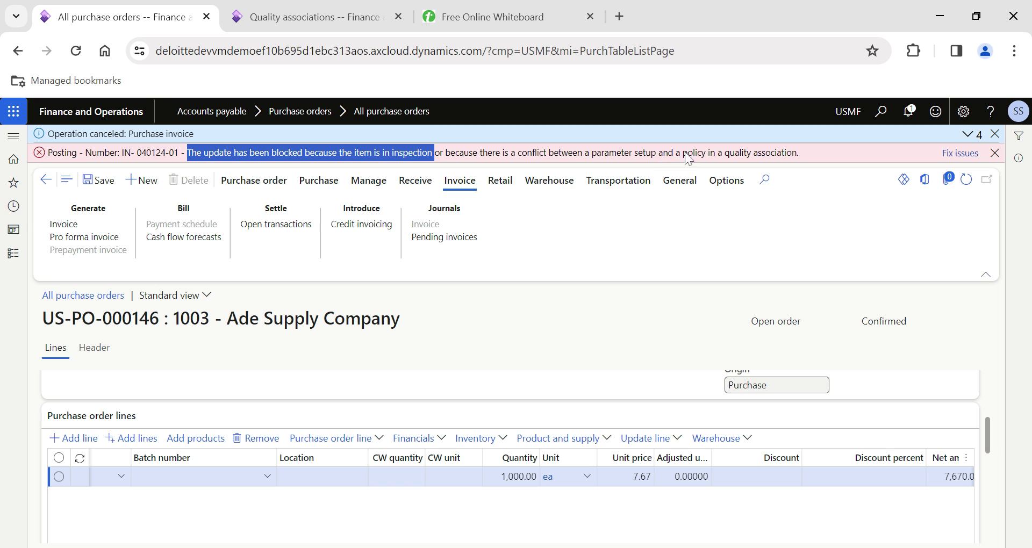
{"action": "left_click", "coordinate": [311, 21]}
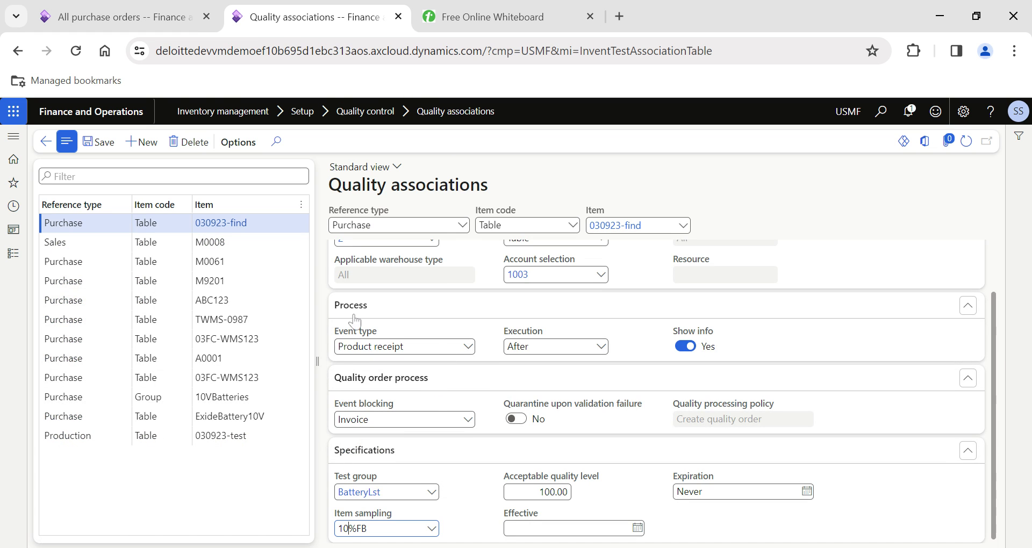
- Return to the purchase order and read the reason given in the invoice posting message
{"action": "left_click", "coordinate": [115, 16]}
{"action": "left_click", "coordinate": [296, 161]}
{"action": "left_click_drag", "start_coordinate": [219, 157], "coordinate": [433, 159]}
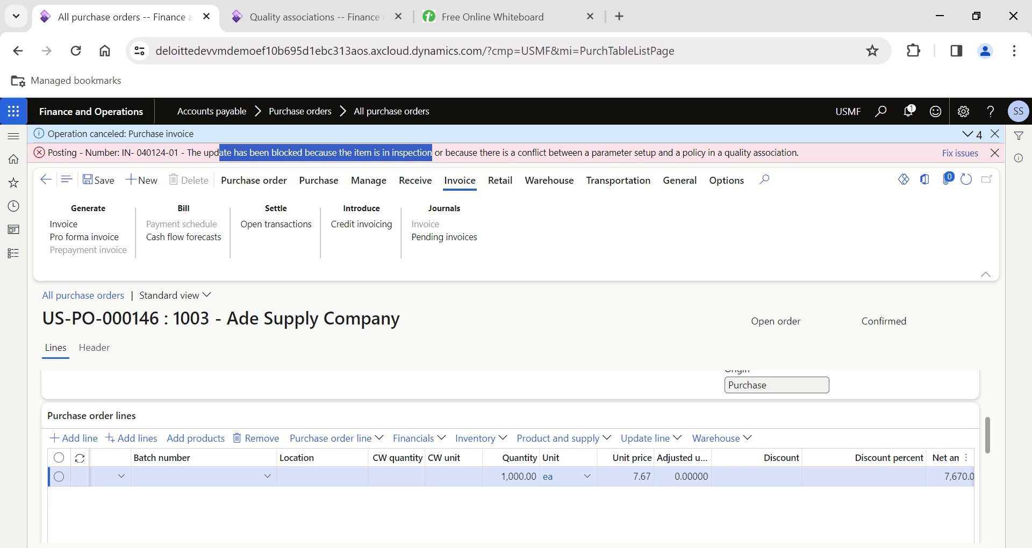
{"action": "left_click", "coordinate": [468, 366]}
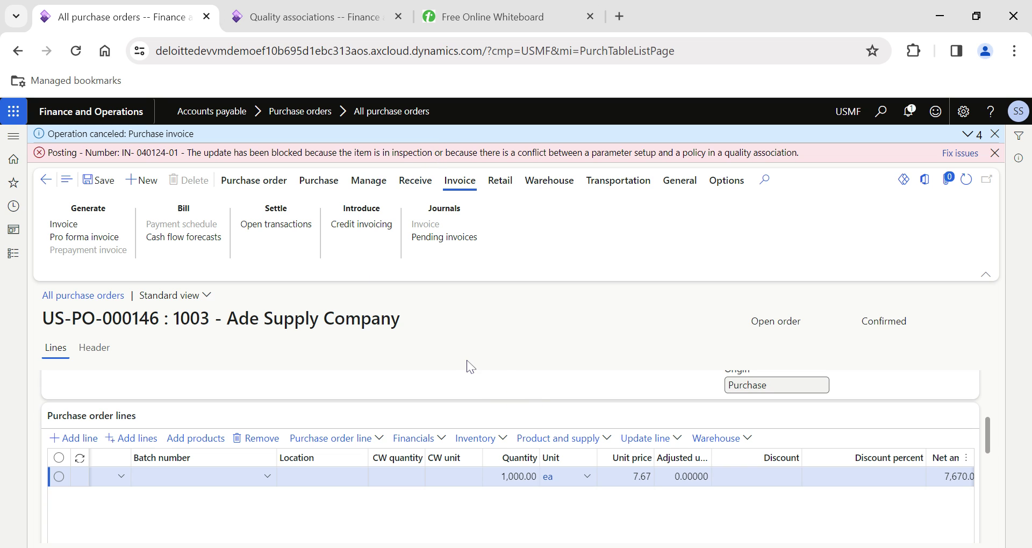
- Examine the purchase order line's inventory transactions for receipt status, quantity, site and warehouse, then return to the order
{"action": "left_click", "coordinate": [503, 444]}
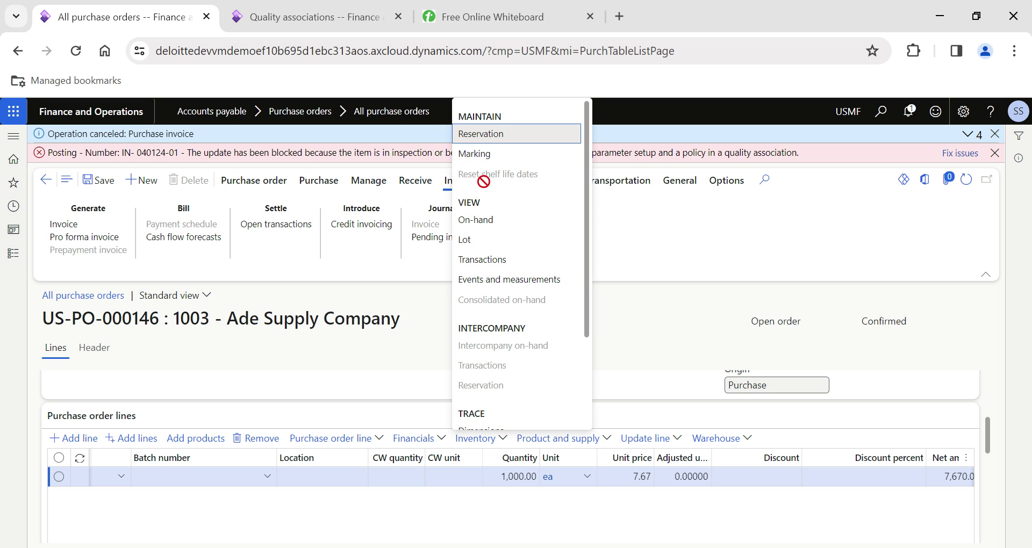
{"action": "scroll", "coordinate": [500, 278], "scroll_direction": "down", "scroll_amount": 1}
{"action": "left_click", "coordinate": [488, 241]}
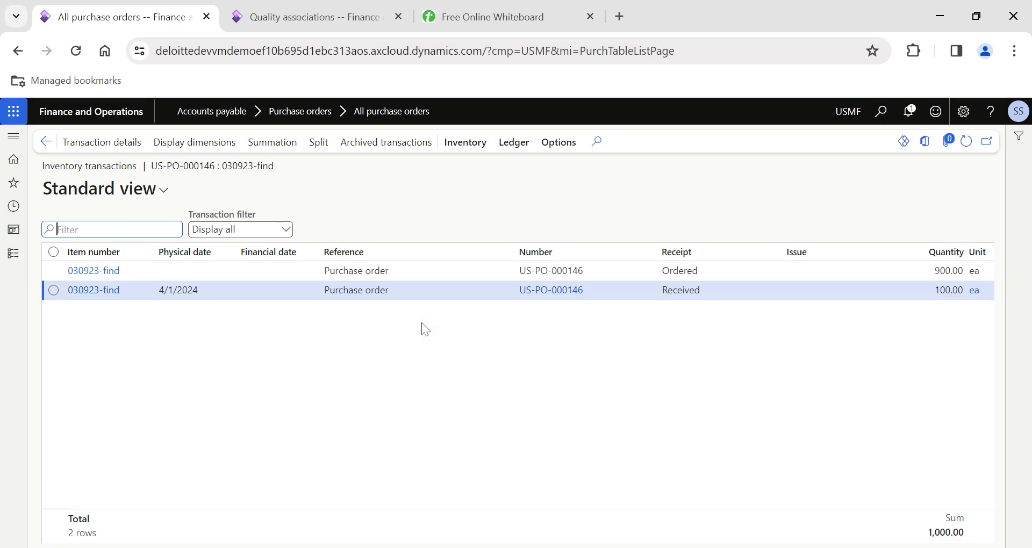
{"action": "scroll", "coordinate": [594, 332], "scroll_direction": "right", "scroll_amount": 3}
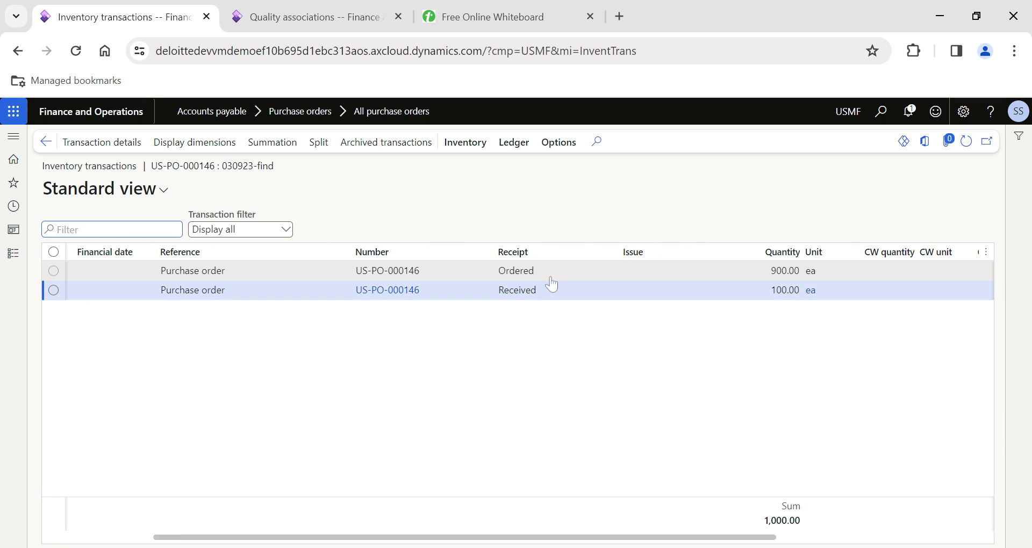
{"action": "scroll", "coordinate": [553, 300], "scroll_direction": "right", "scroll_amount": 3}
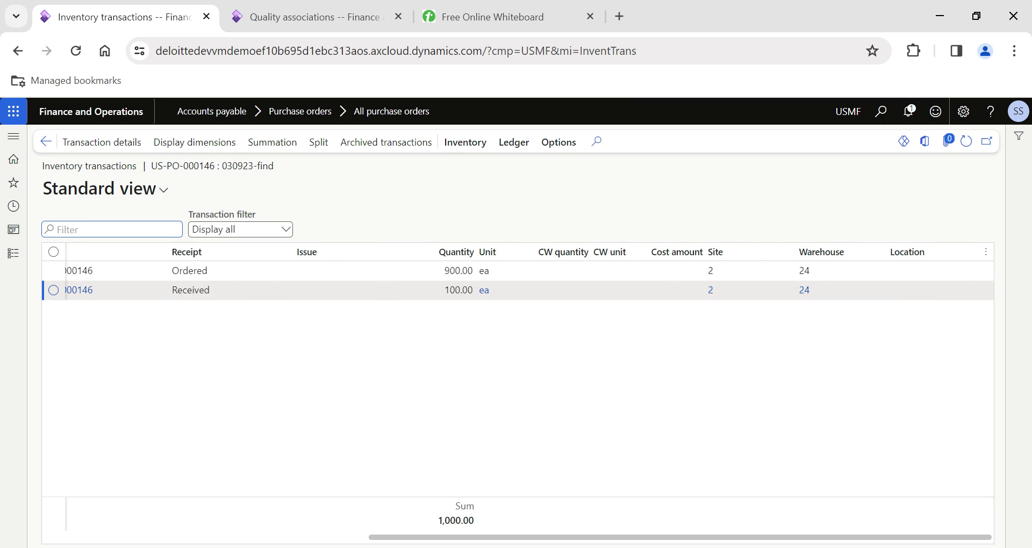
{"action": "scroll", "coordinate": [552, 300], "scroll_direction": "left", "scroll_amount": 8}
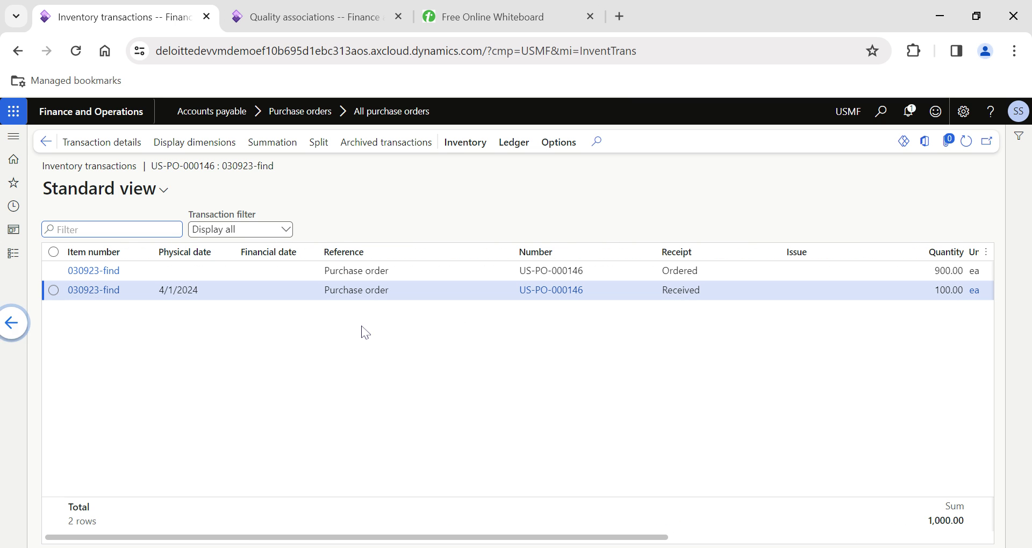
{"action": "left_click", "coordinate": [47, 143]}
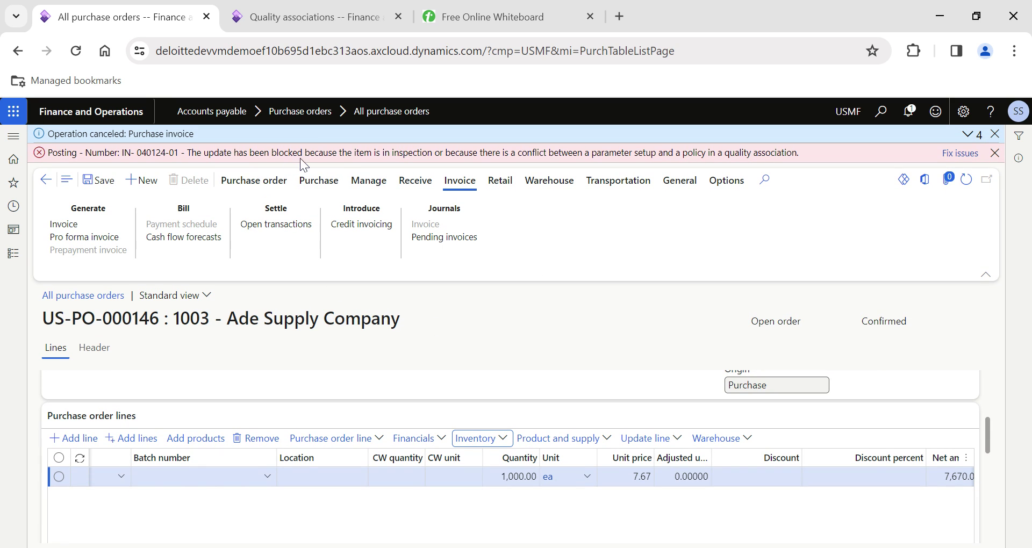
- Review the inspection reason in the posting message and the whiteboard outline, then leave the quality association for the Finance and Operations dashboard
{"action": "left_click_drag", "start_coordinate": [305, 154], "coordinate": [438, 160]}
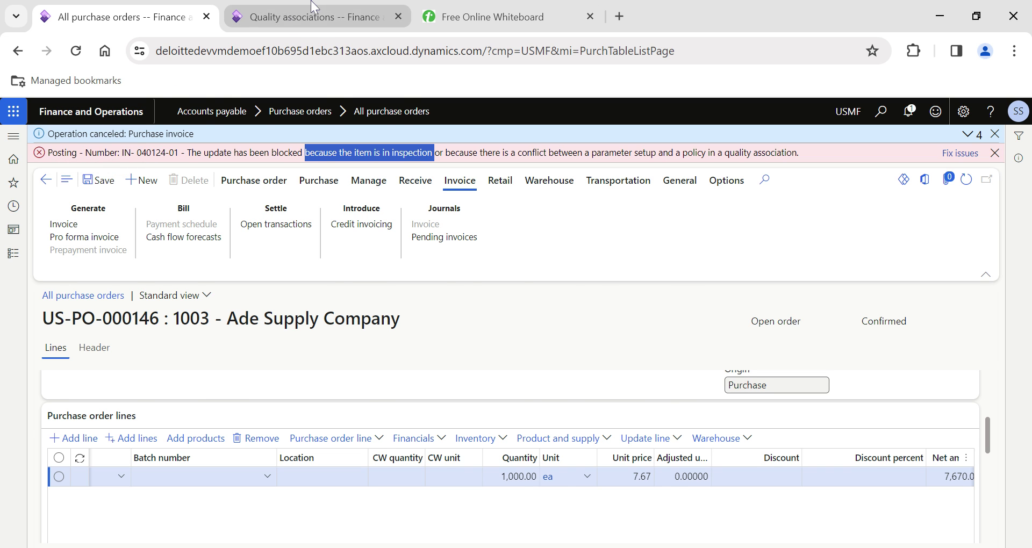
{"action": "left_click", "coordinate": [309, 16]}
{"action": "left_click", "coordinate": [484, 17]}
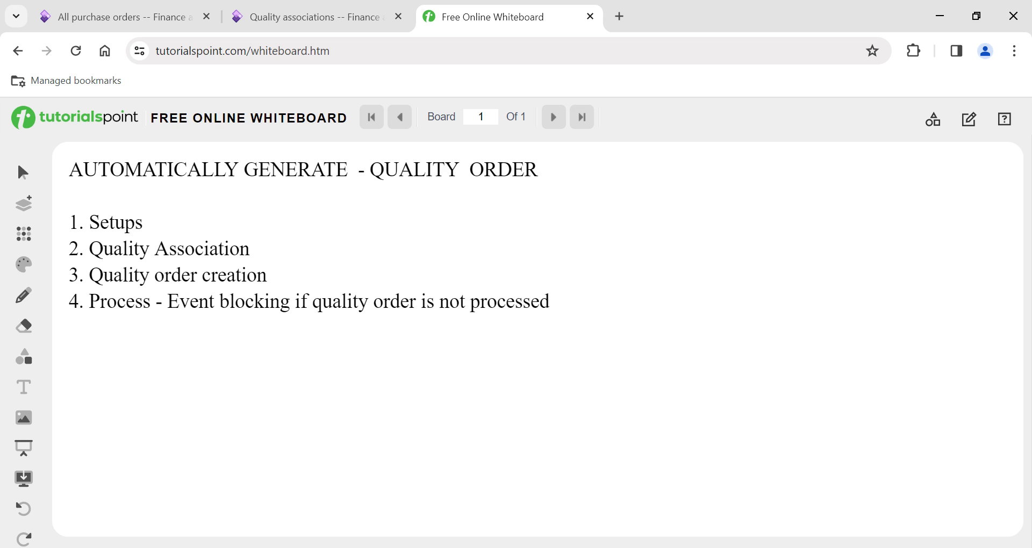
{"action": "left_click", "coordinate": [271, 19]}
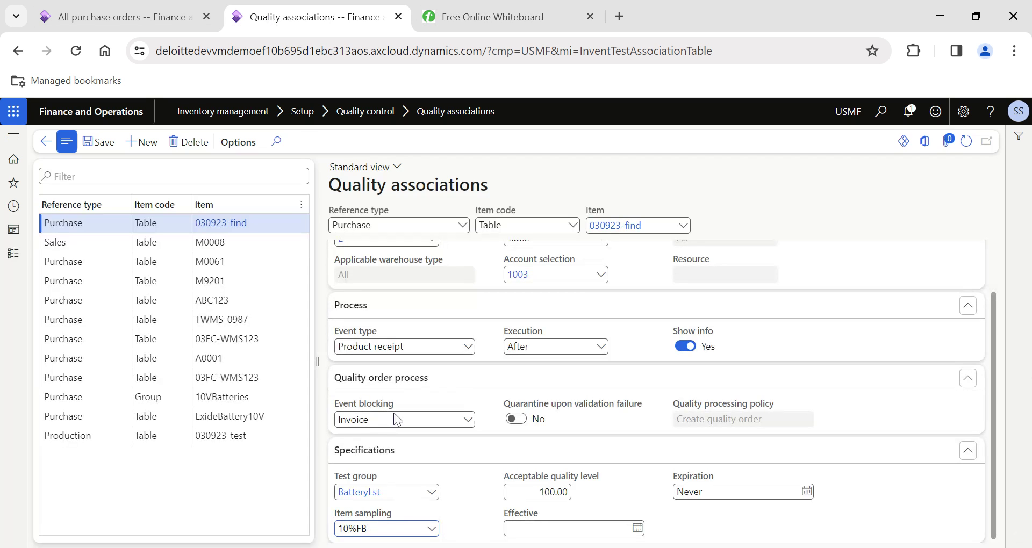
{"action": "left_click", "coordinate": [71, 110]}
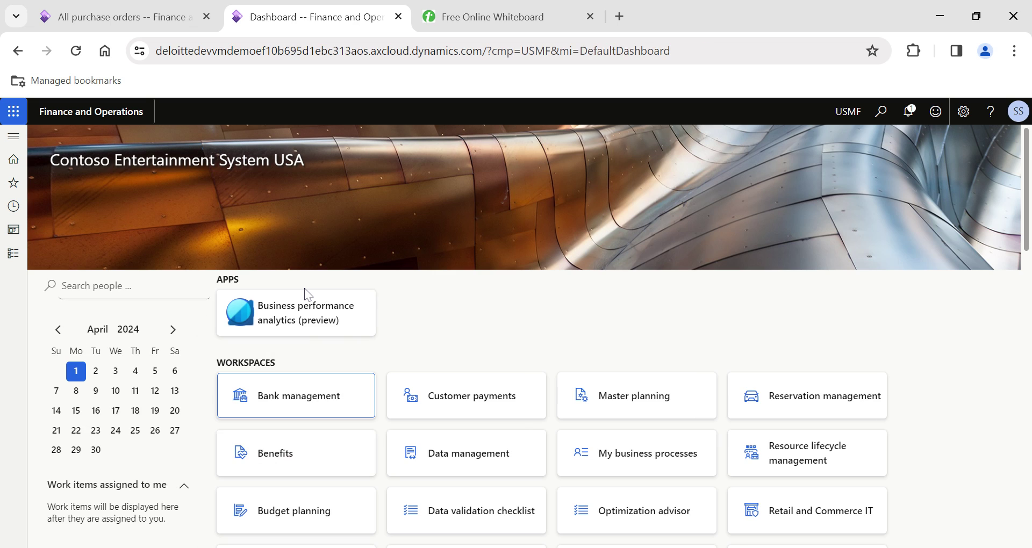